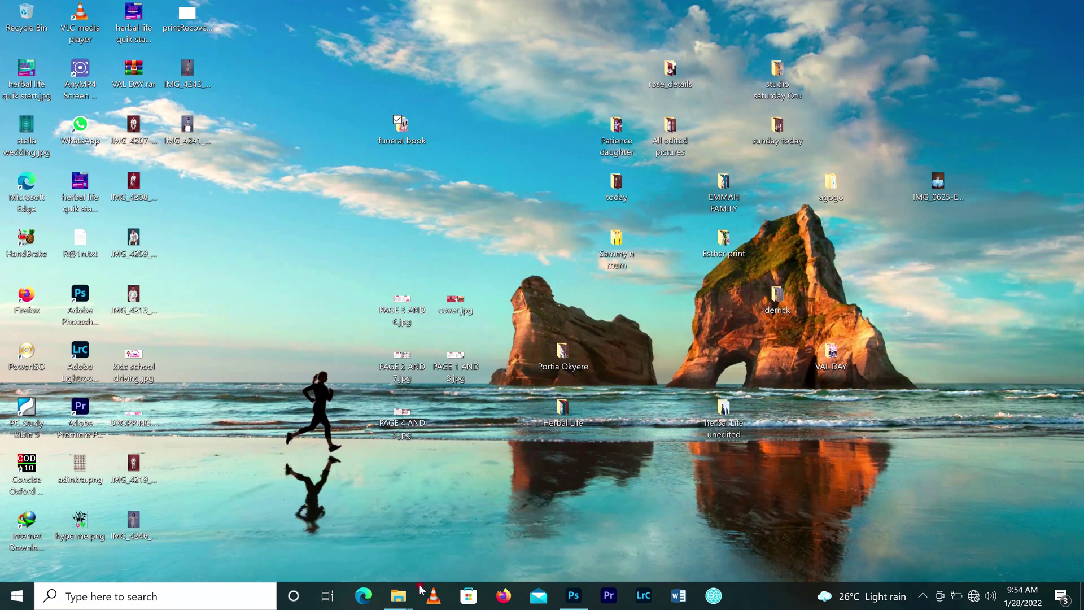
Open Cover Page.png from the funeral book folder, browse through the neighbouring booklet mockup images, and close the viewer.
mouse_move(398, 594)
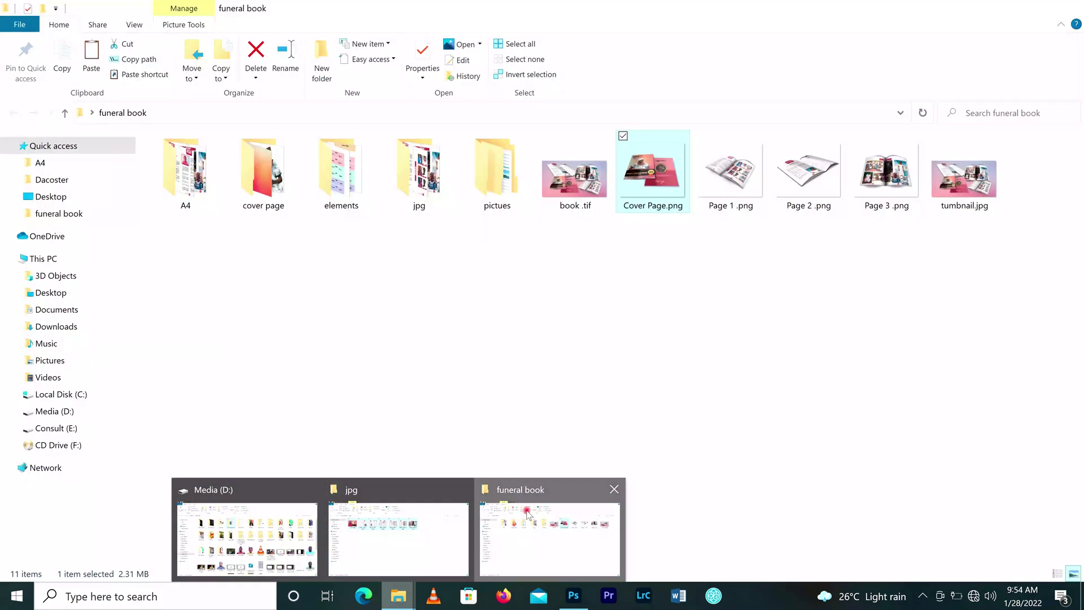
left_click(528, 514)
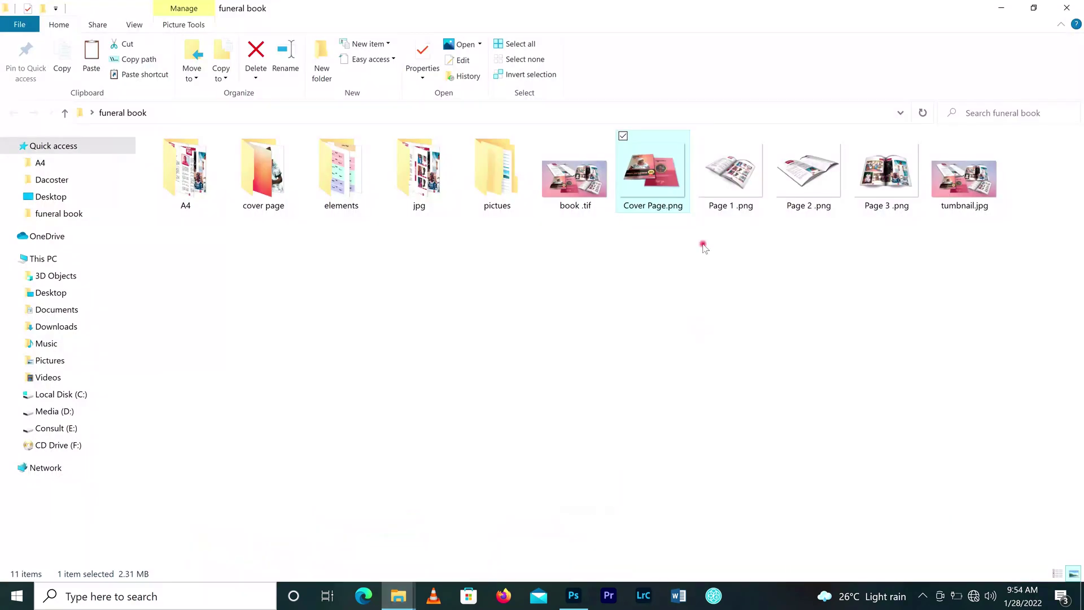
double_click(660, 170)
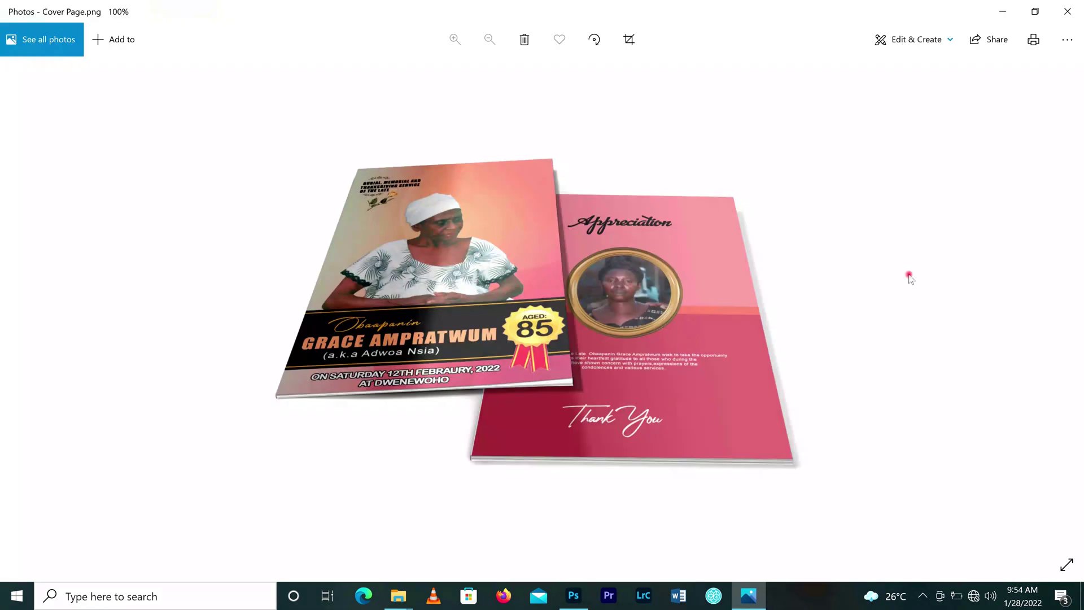
left_click(1067, 302)
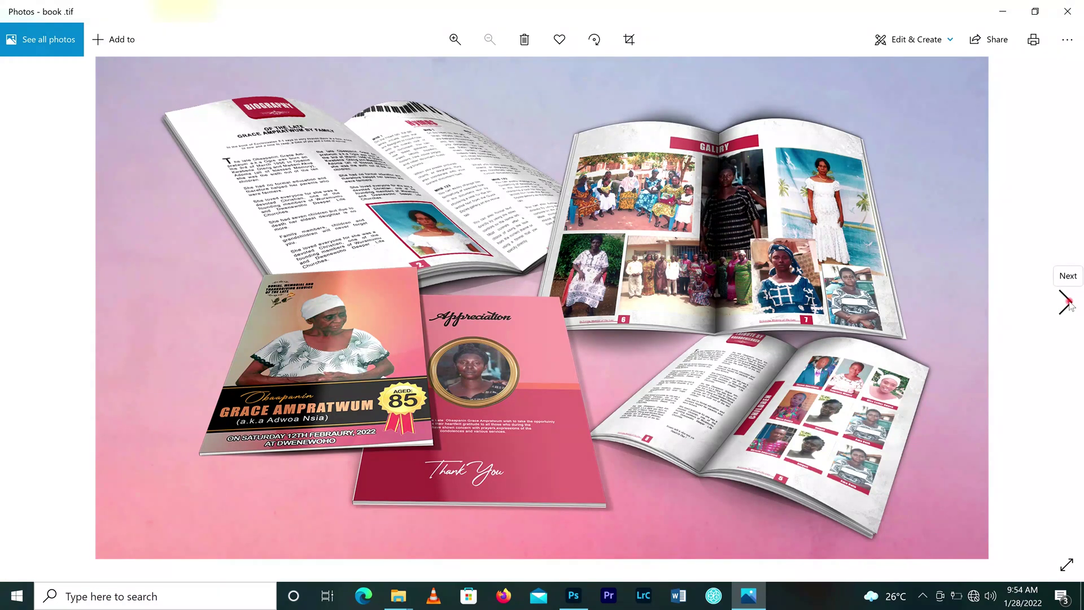
left_click(1066, 303)
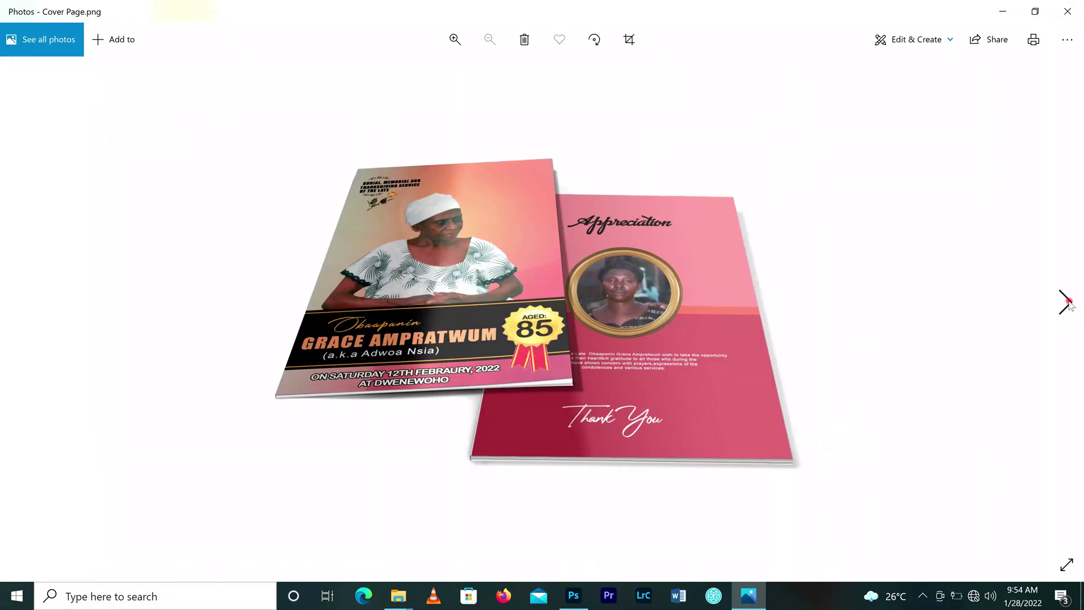
left_click(1065, 302)
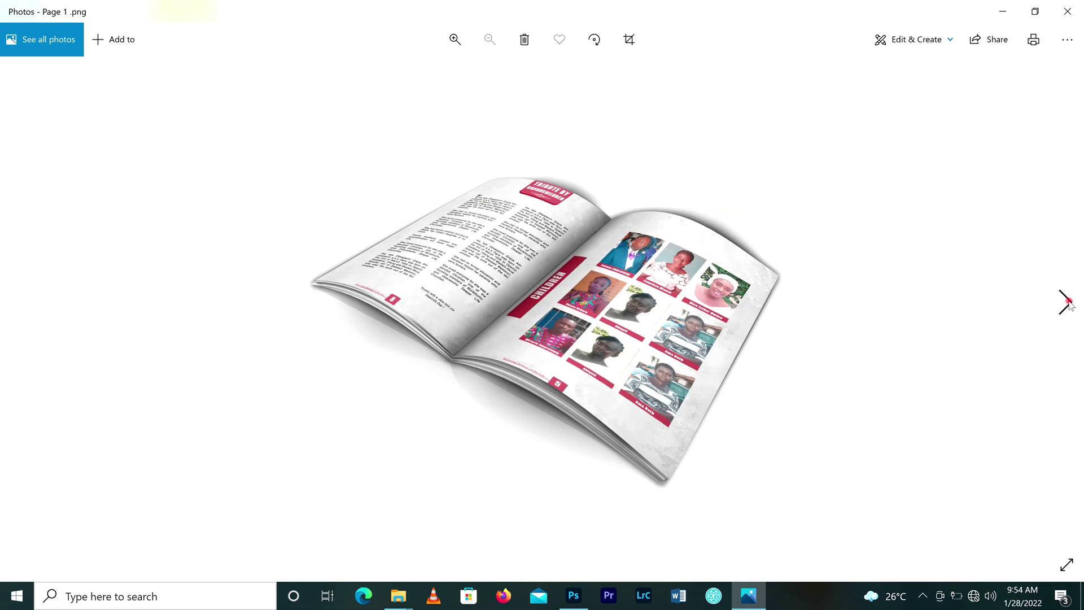
left_click(1067, 12)
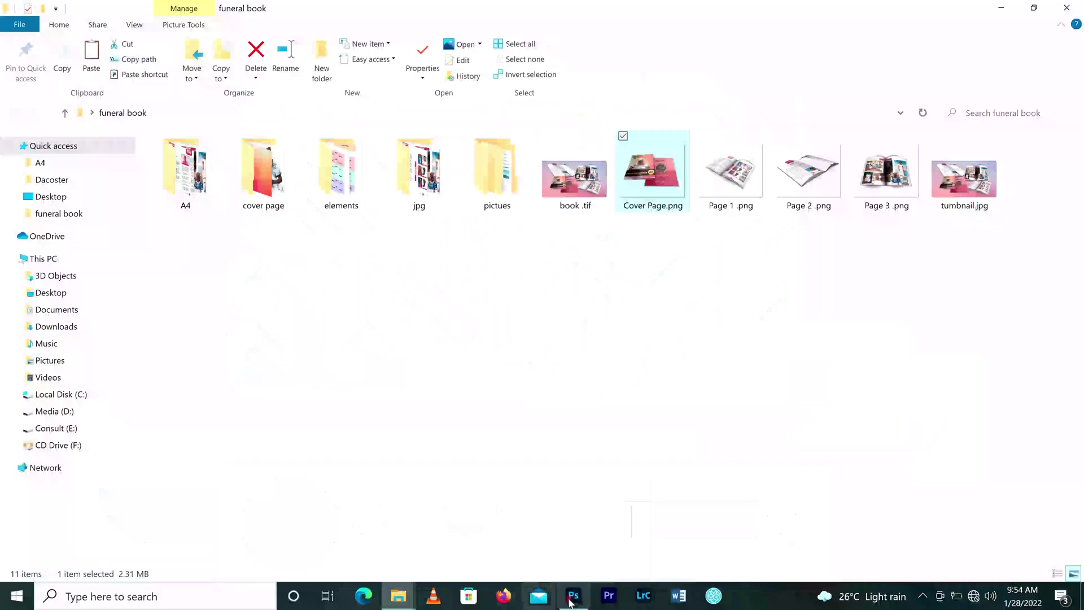
Switch to Photoshop and examine the cover page and three-sheet collation layout in colation.tif.
left_click(572, 597)
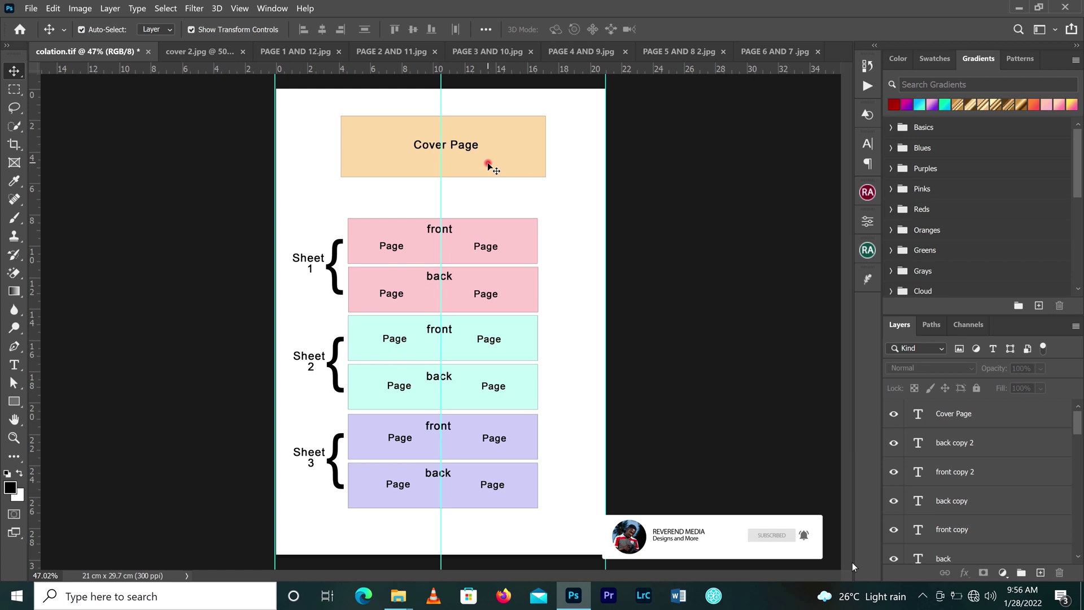
scroll(448, 321, "up", 1)
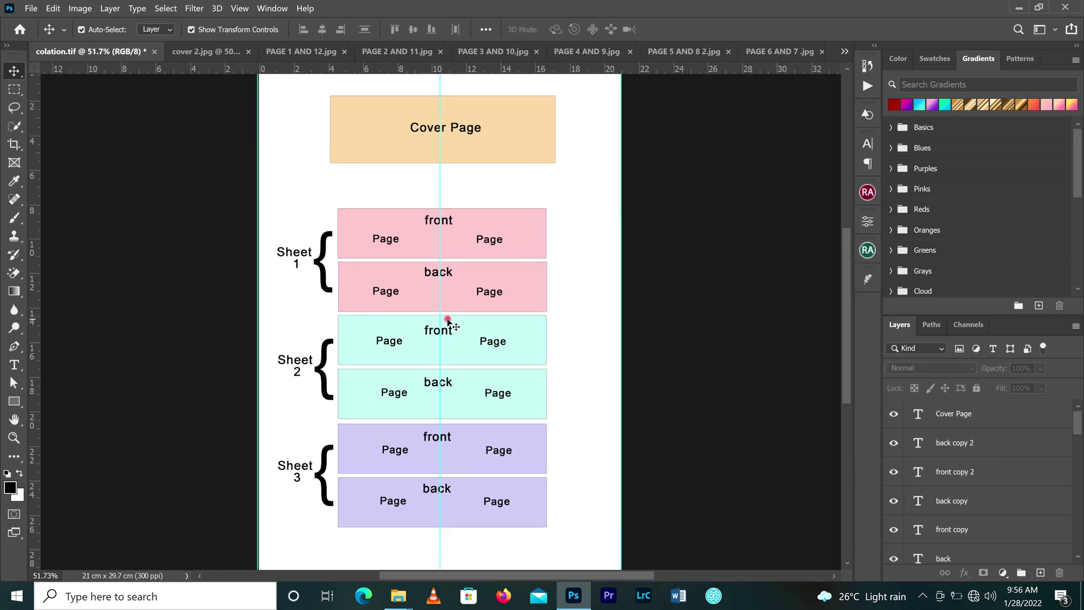
scroll(448, 320, "up", 1)
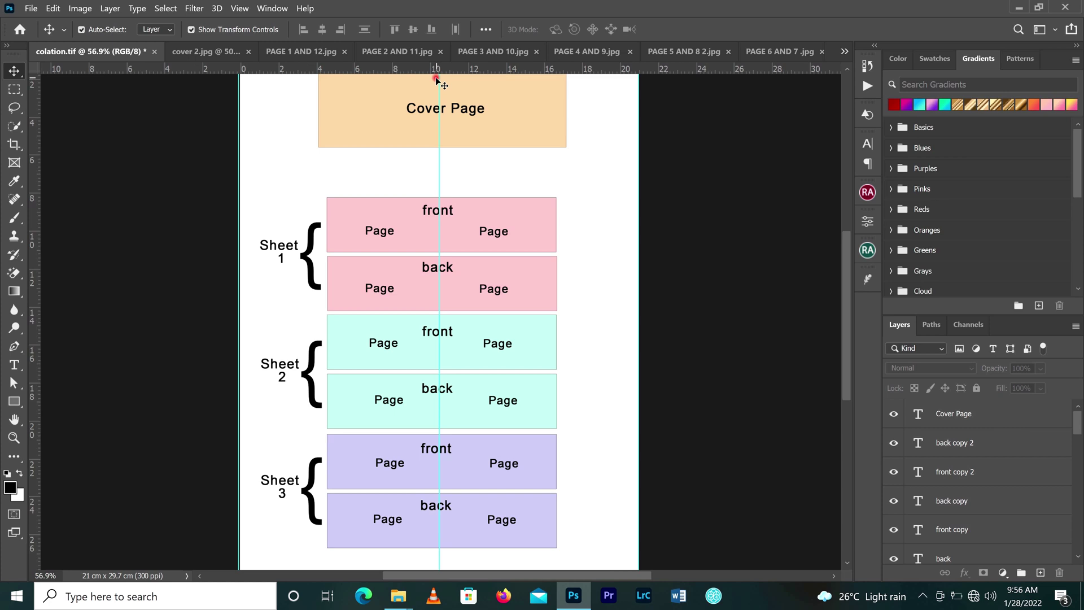
left_click_drag(443, 72, 439, 163)
Change the right-hand page label on the front of Sheet 1 to "Page 1".
scroll(500, 232, "up", 1)
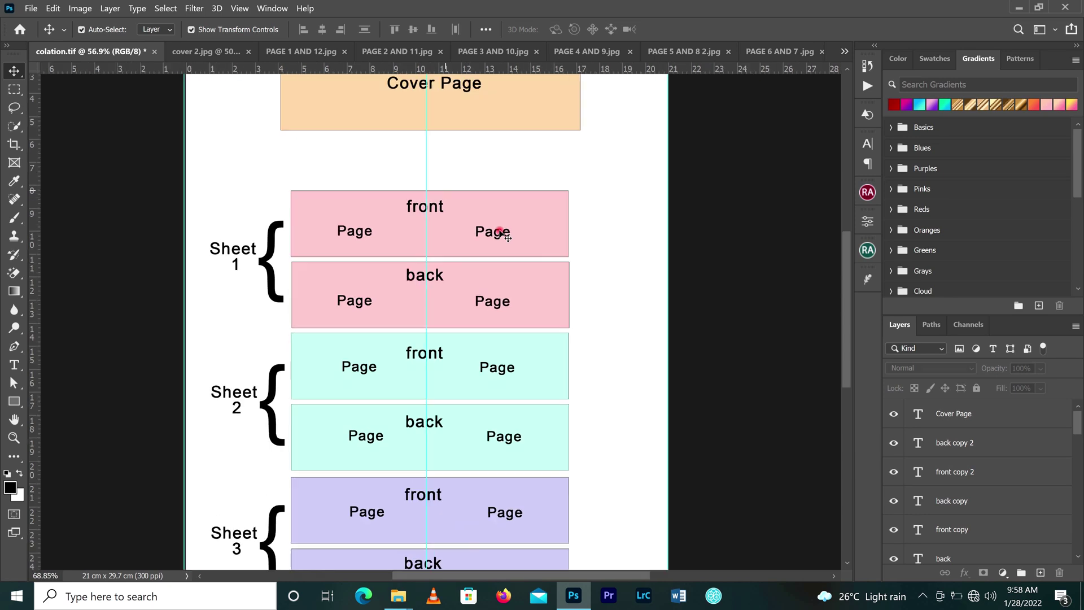
scroll(519, 209, "up", 1)
scroll(515, 213, "up", 1)
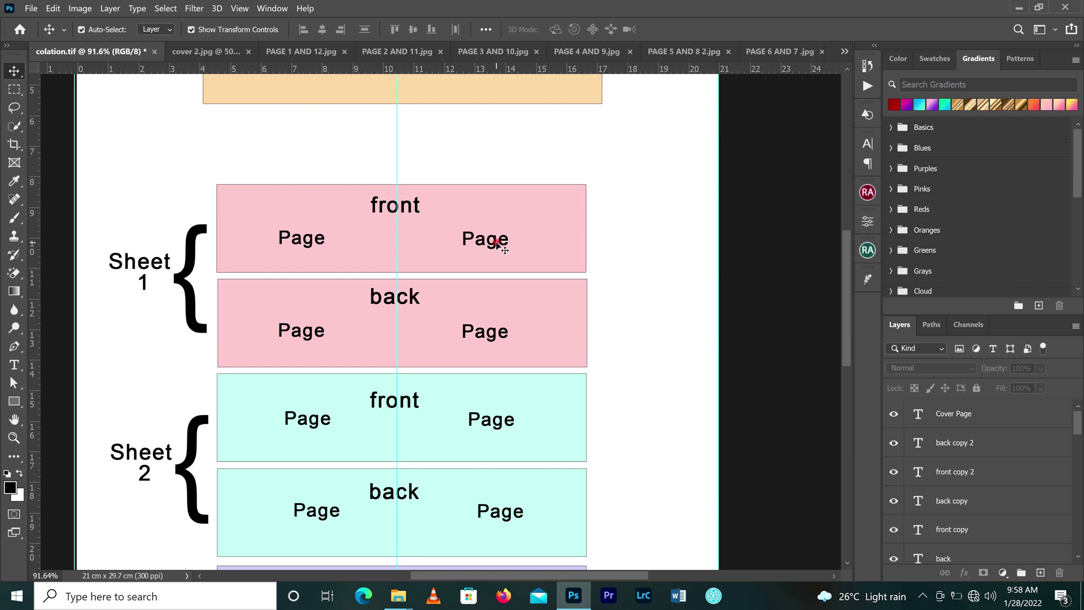
double_click(497, 243)
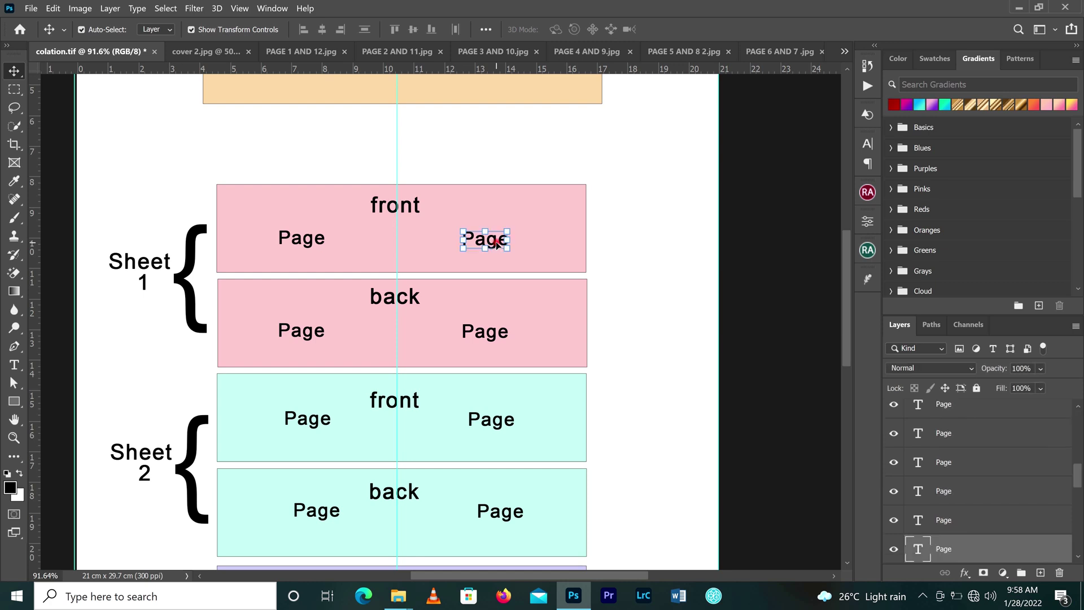
left_click(15, 365)
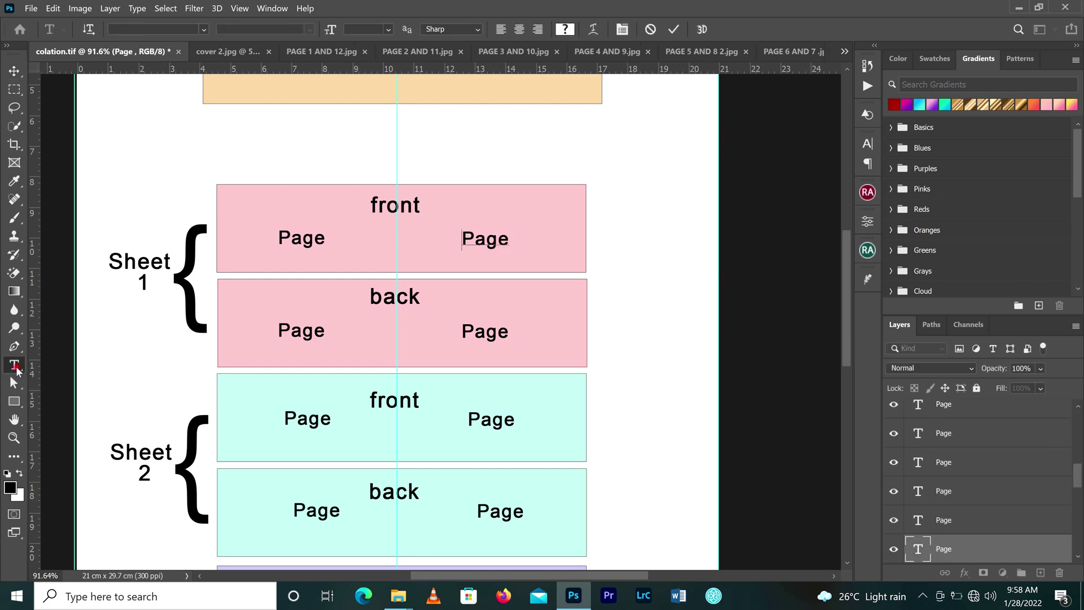
left_click(511, 239)
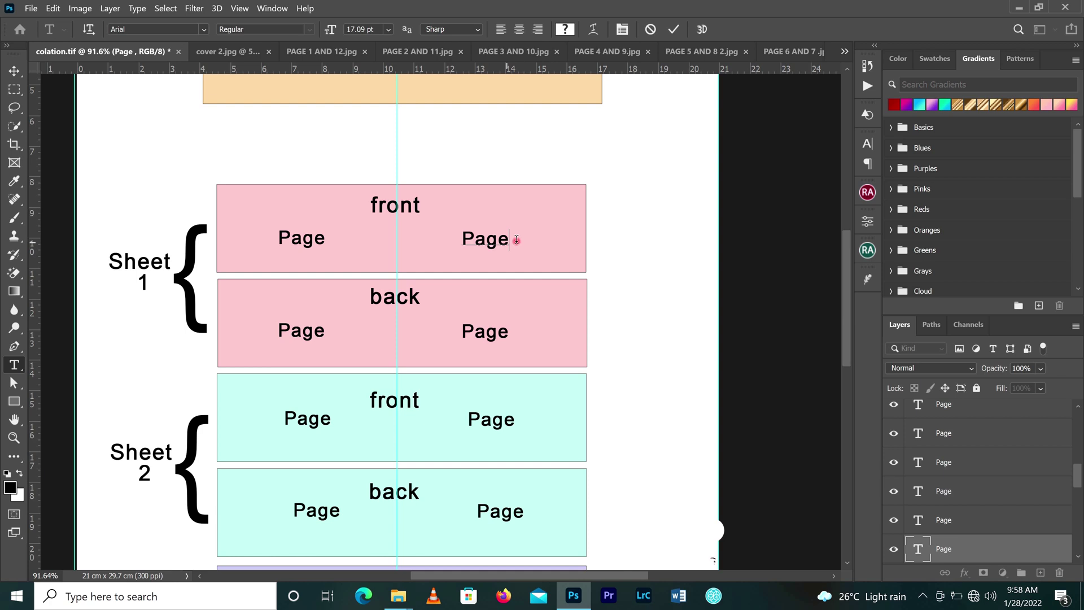
type("1")
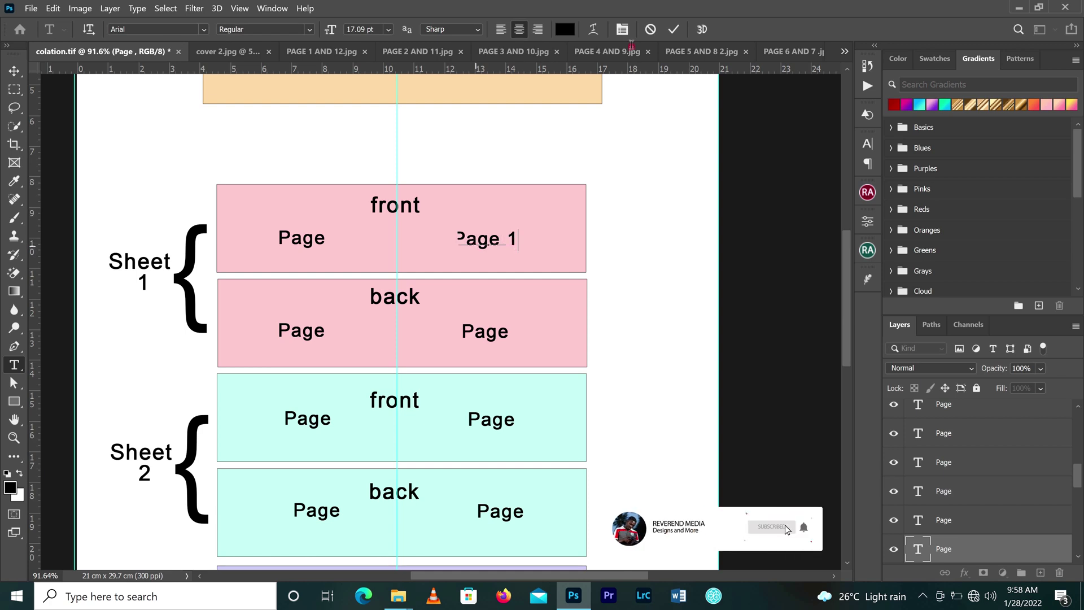
left_click(675, 29)
left_click(529, 228)
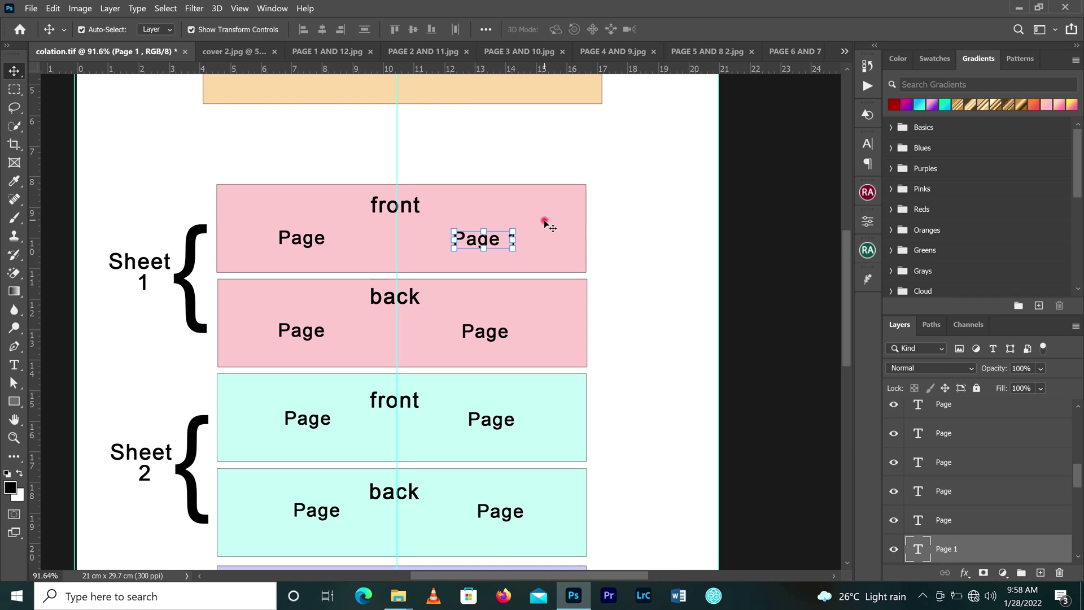
Change the left-hand page label on the back of Sheet 1 to "Page 2".
left_click(306, 339)
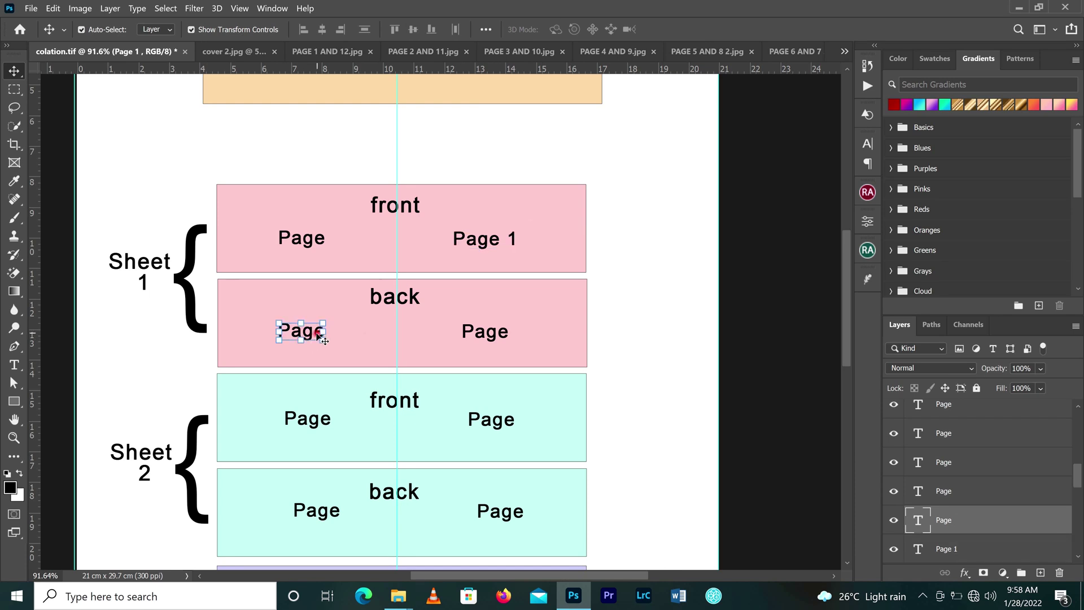
key("ctrl+t")
double_click(307, 336)
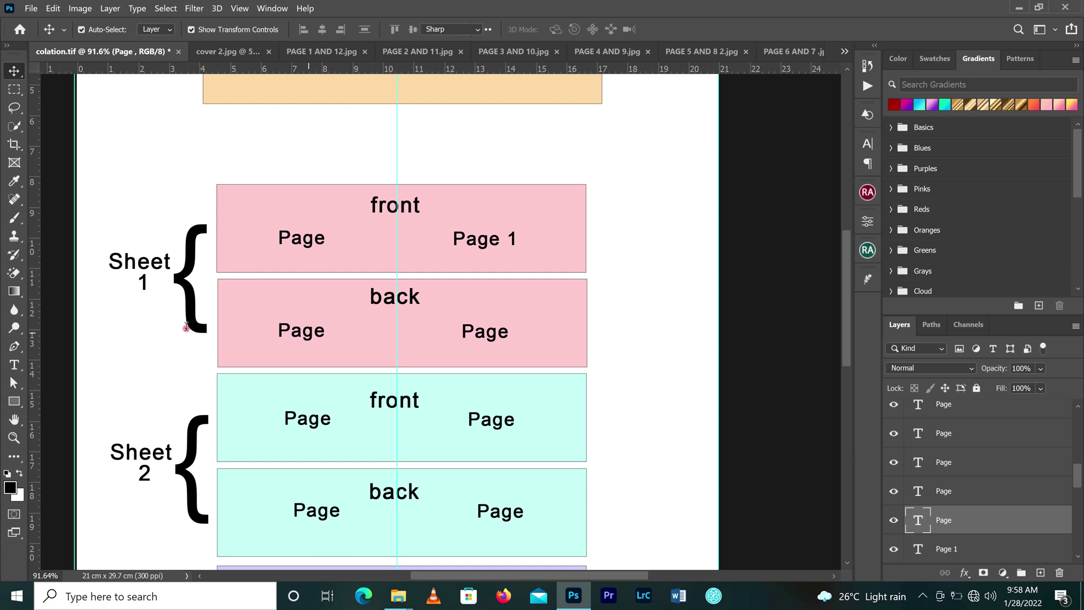
double_click(304, 332)
right_click(17, 366)
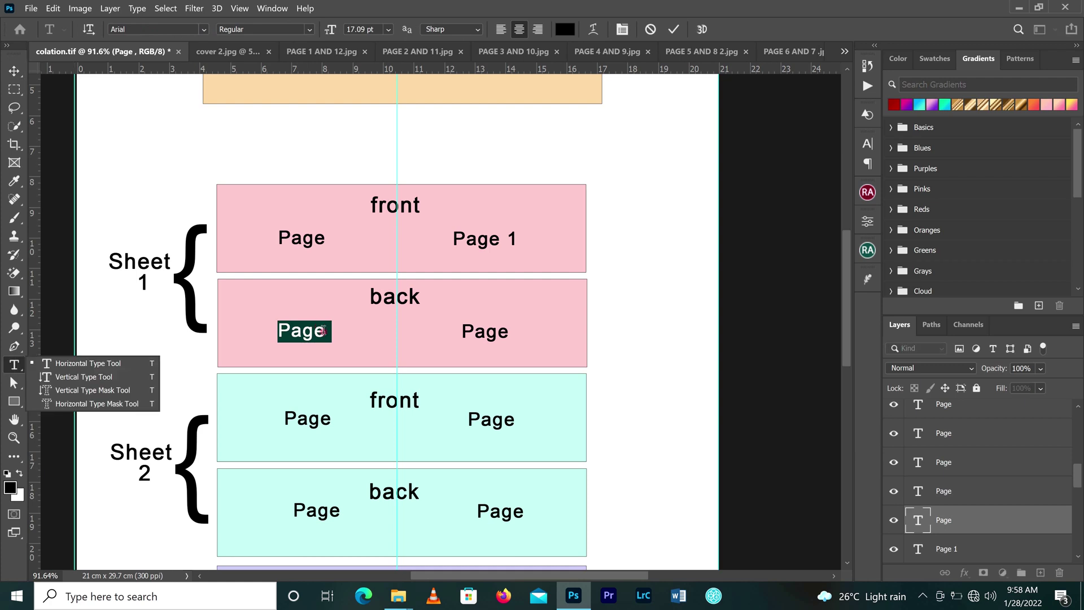
left_click(325, 330)
left_click(331, 331)
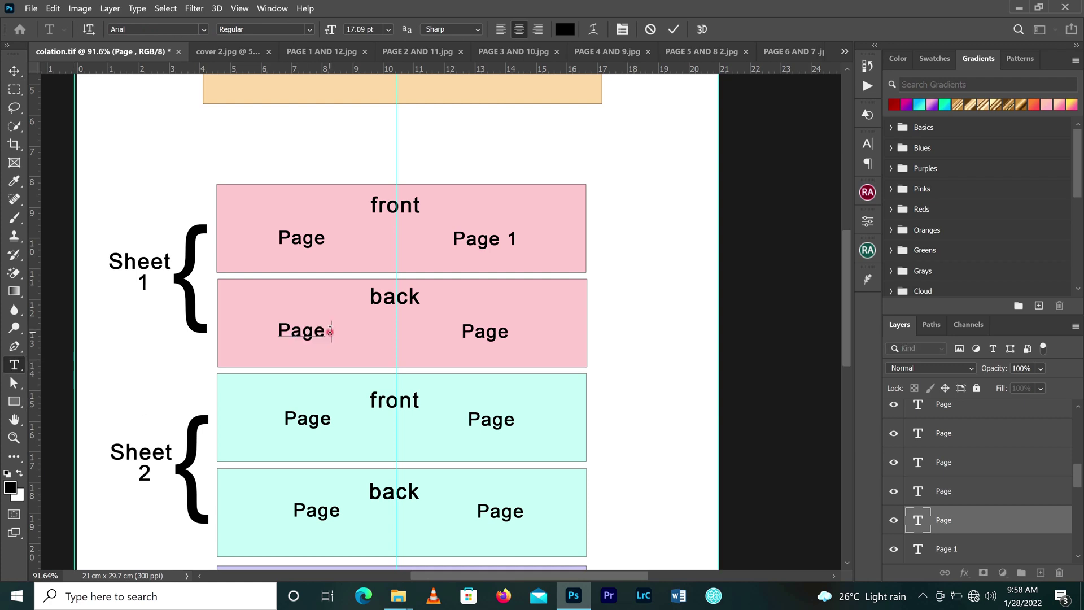
type("2")
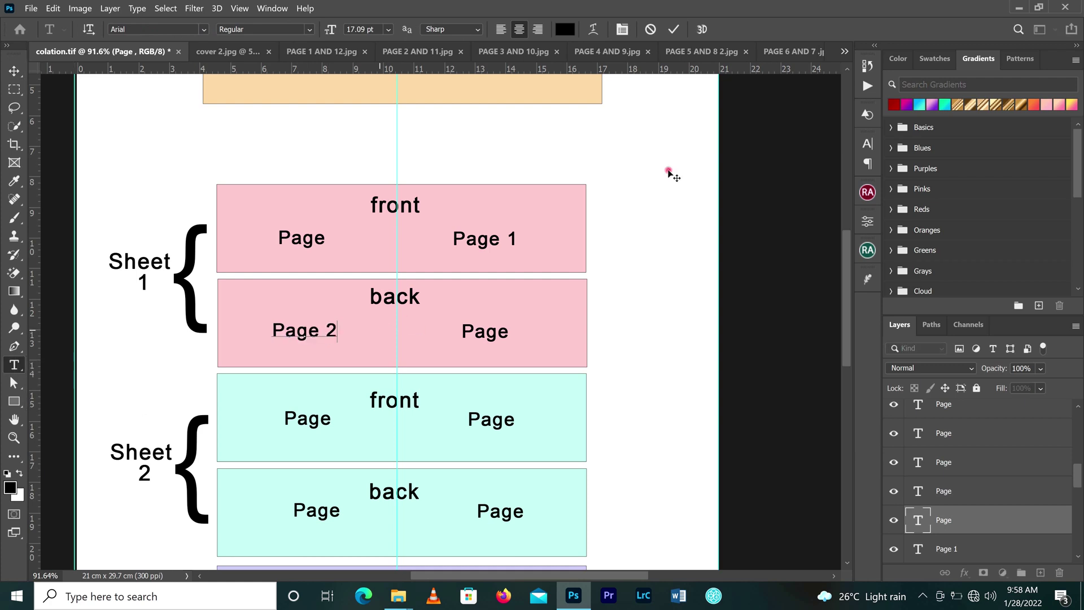
left_click_drag(846, 259, 846, 288)
left_click(674, 31)
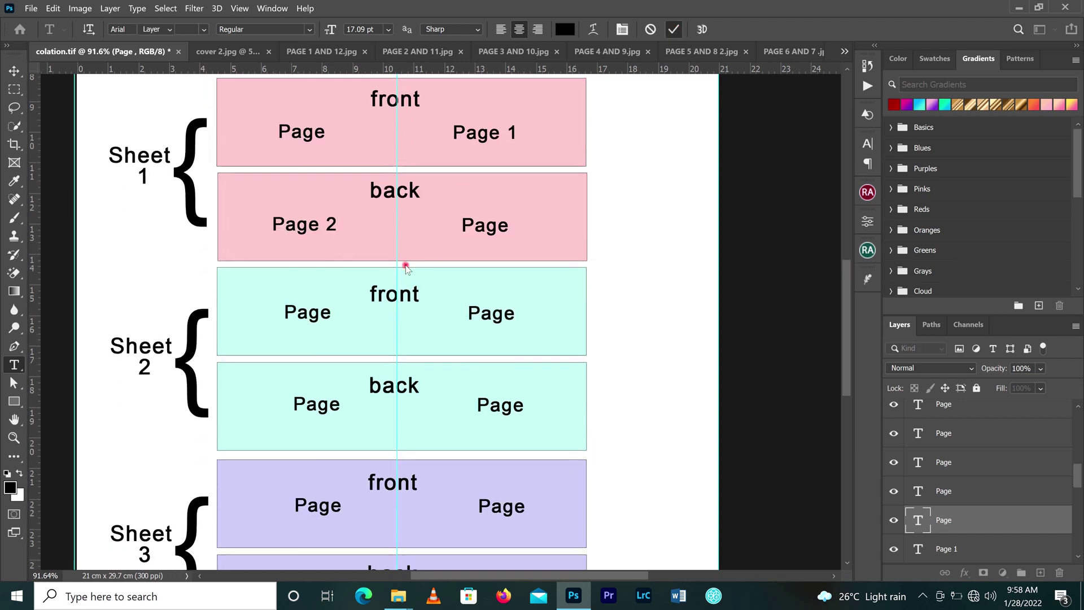
Change the right-hand page label on the front of Sheet 2 to "Page 3".
left_click(303, 215, "ctrl")
left_click(464, 320, "ctrl")
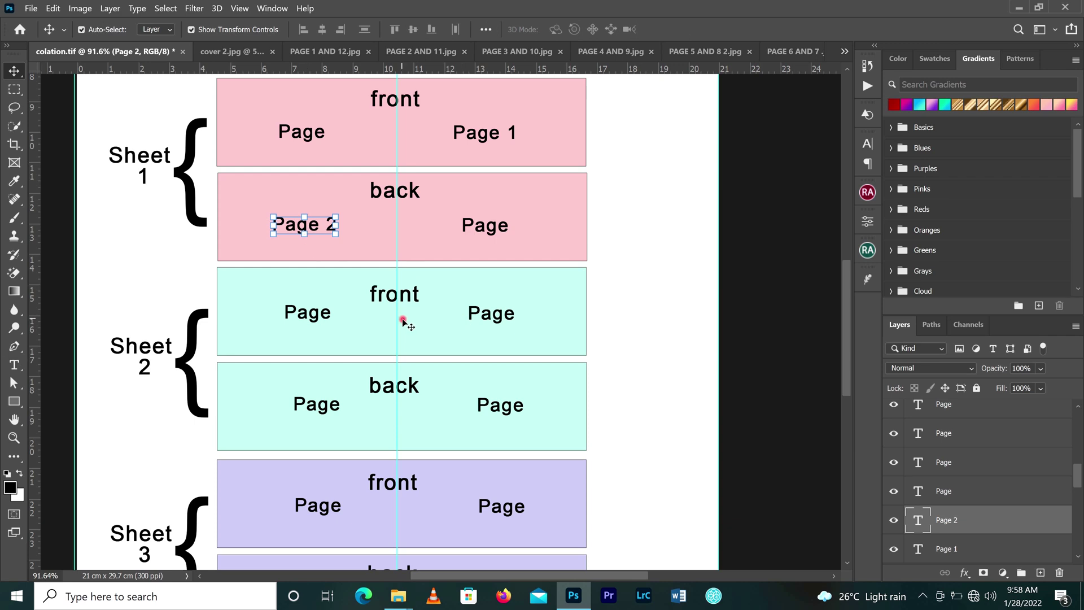
left_click(502, 319)
double_click(508, 316)
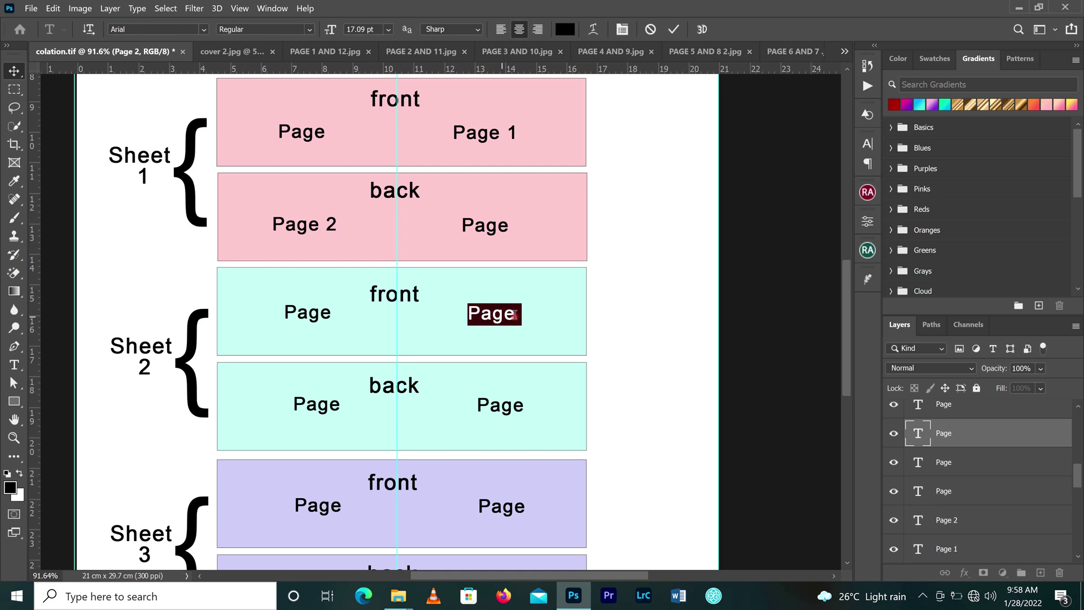
left_click(515, 315)
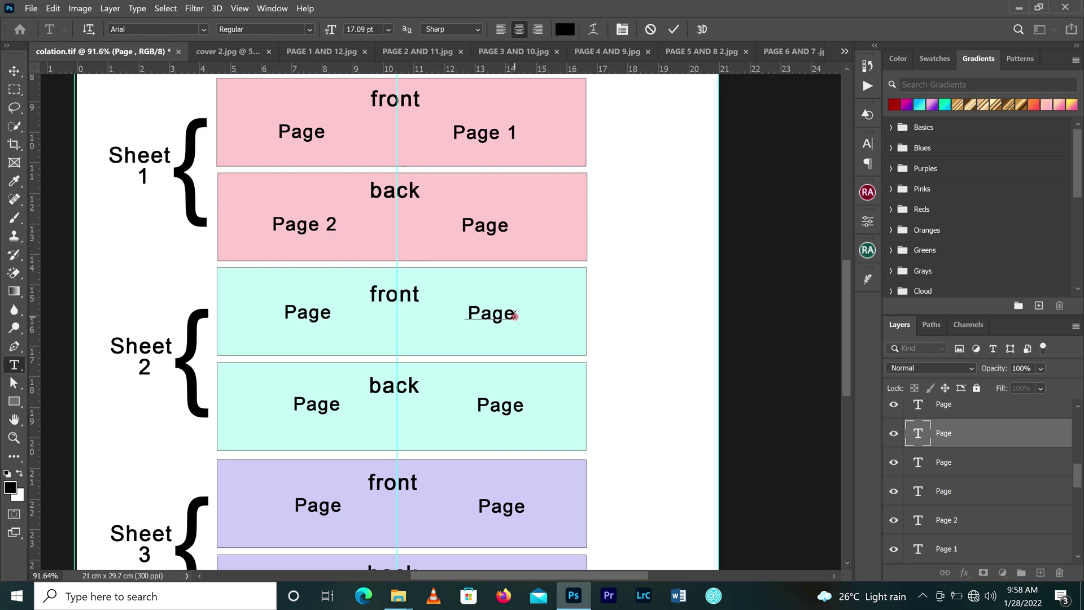
type("3")
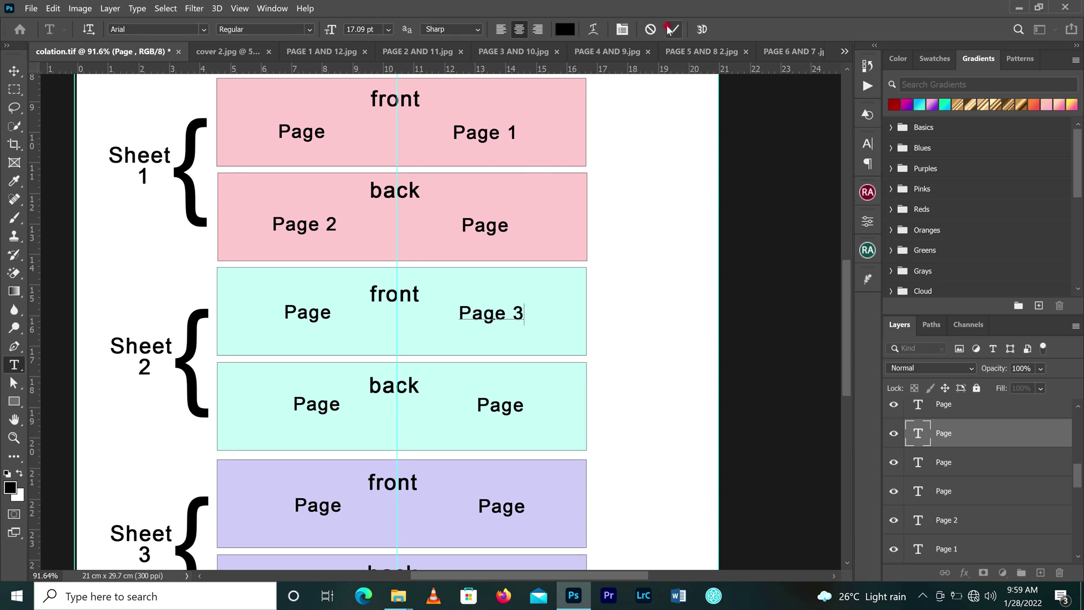
key("ctrl")
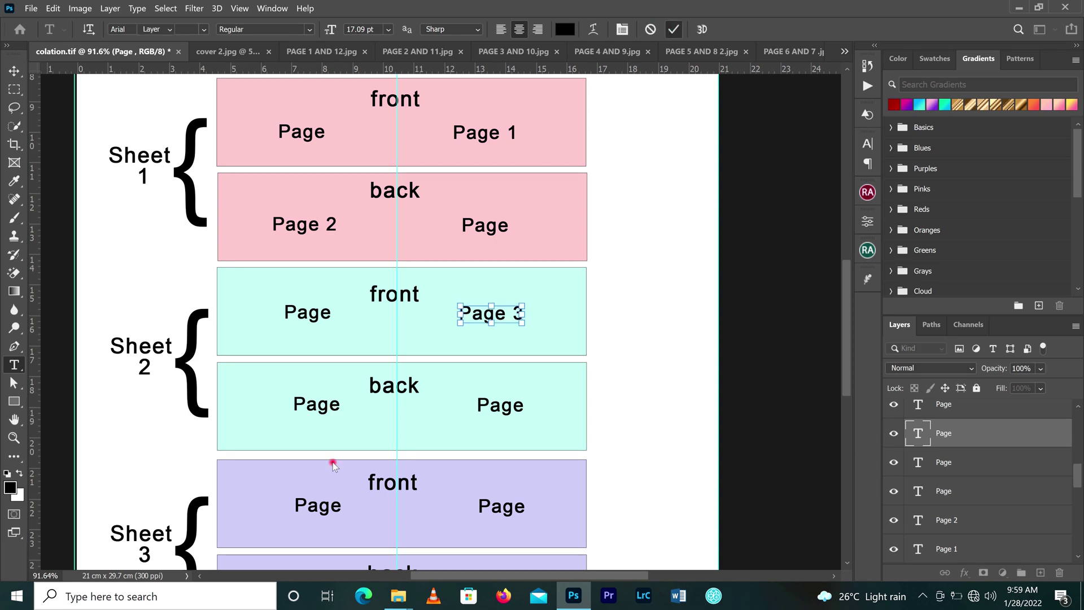
Change the left-hand page label on the back of Sheet 2 to "Page 4".
left_click(327, 404, "ctrl")
double_click(327, 405)
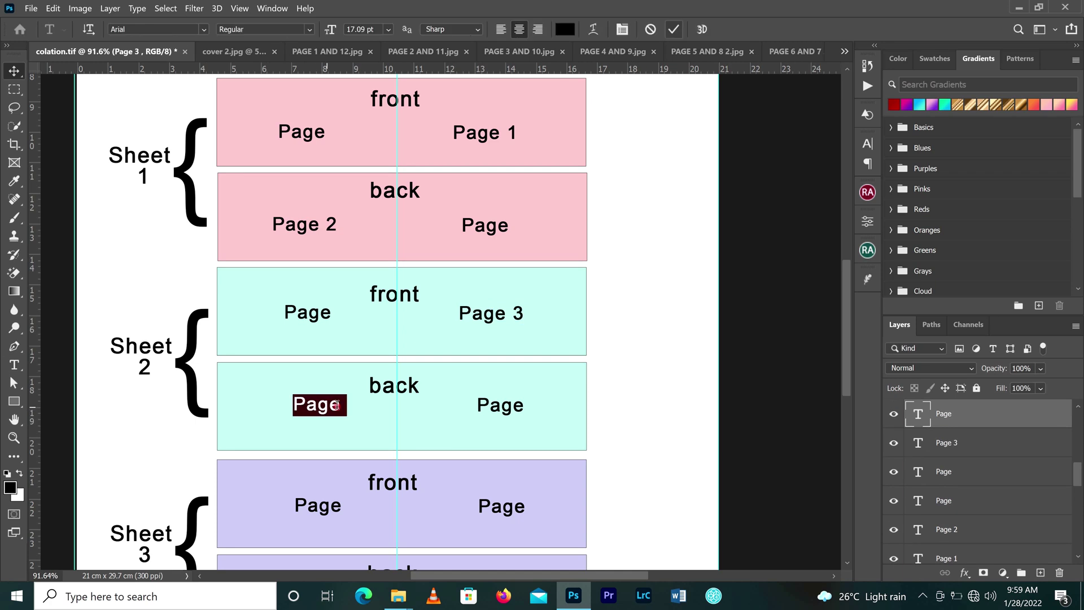
left_click(350, 406)
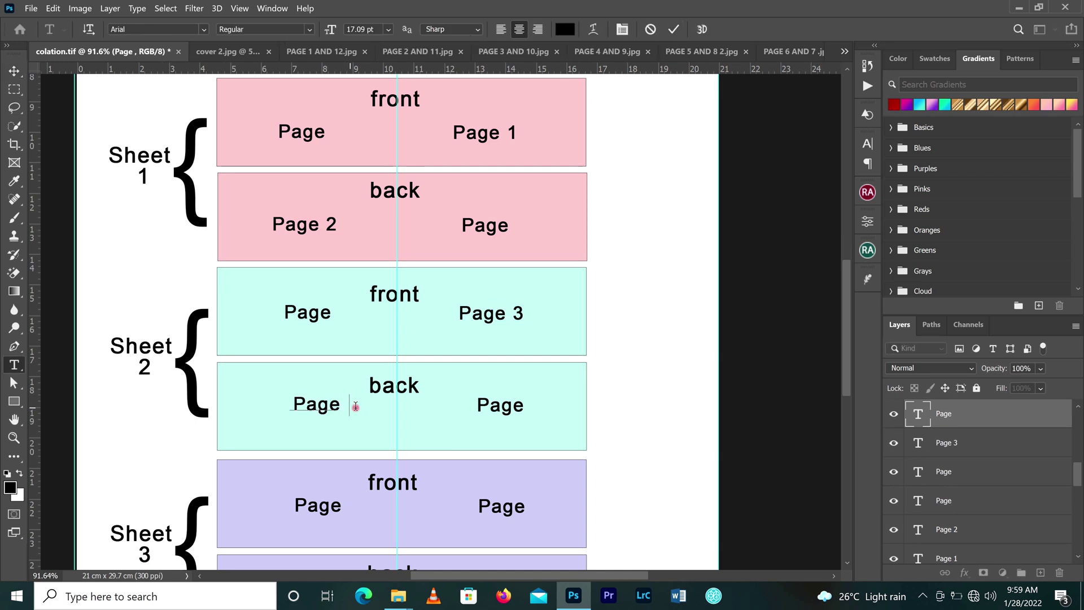
type("4")
left_click(673, 29)
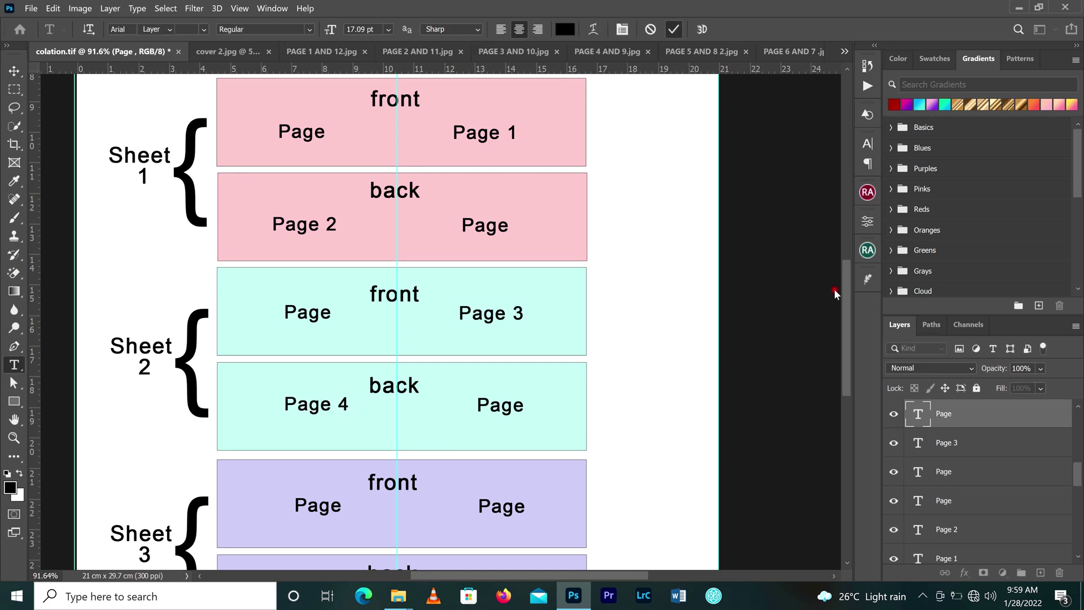
Change the right-hand page label on the front of Sheet 3 to "Page 5".
scroll(845, 294, "down", 3)
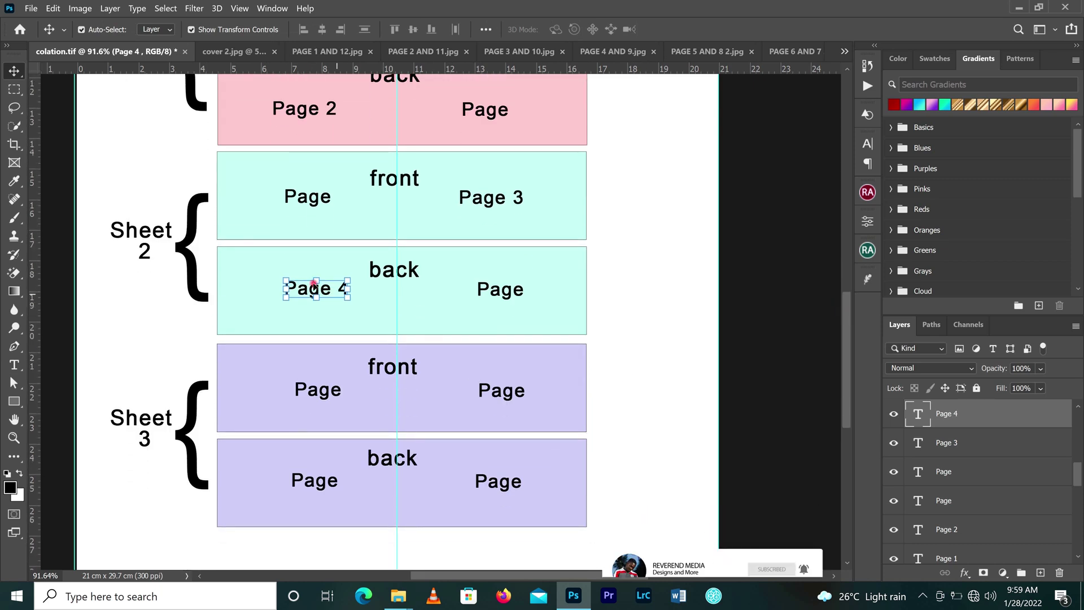
double_click(520, 389)
left_click(527, 389)
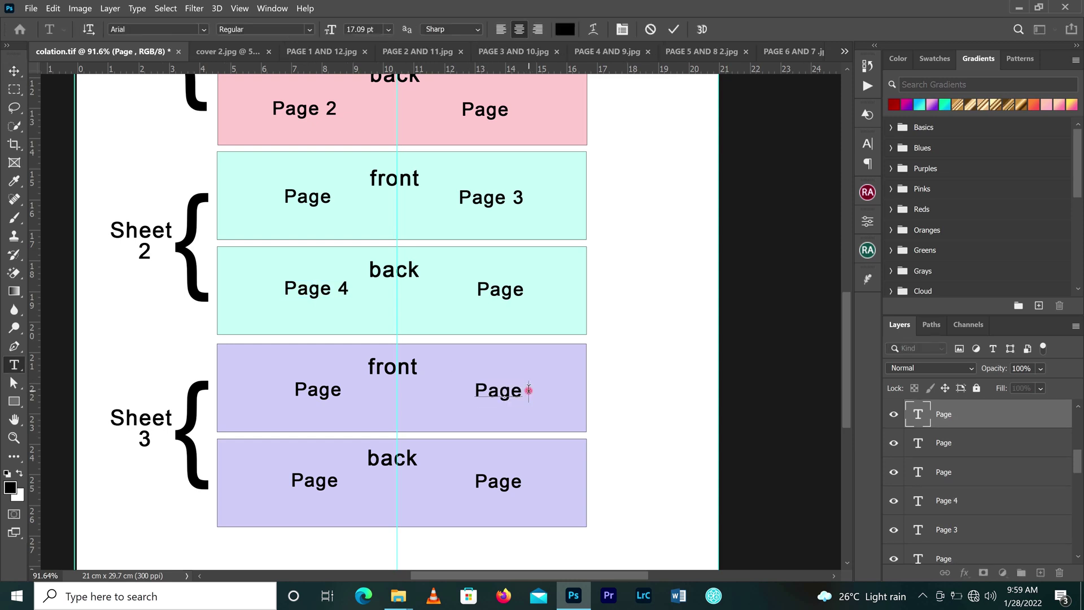
type("5")
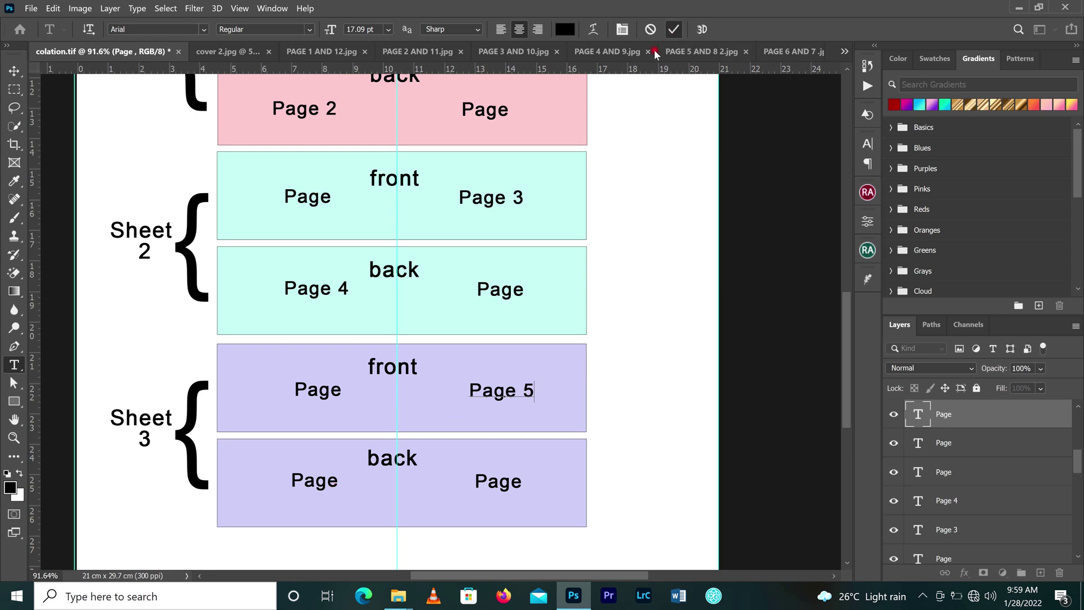
Change the left-hand page label on the back of Sheet 3 to "Page 6".
left_click(337, 482, "ctrl")
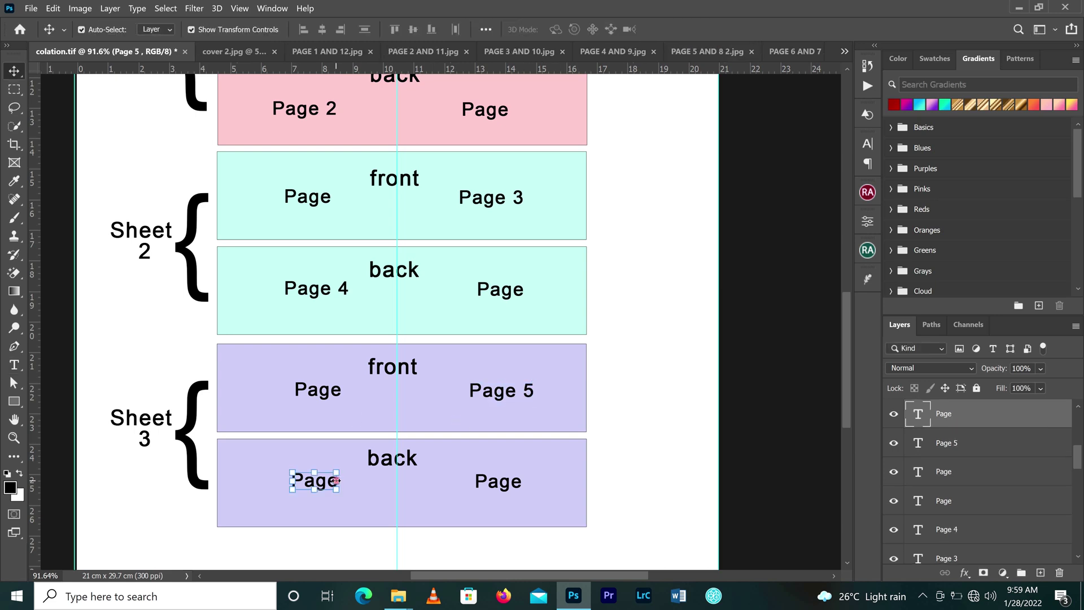
double_click(329, 482)
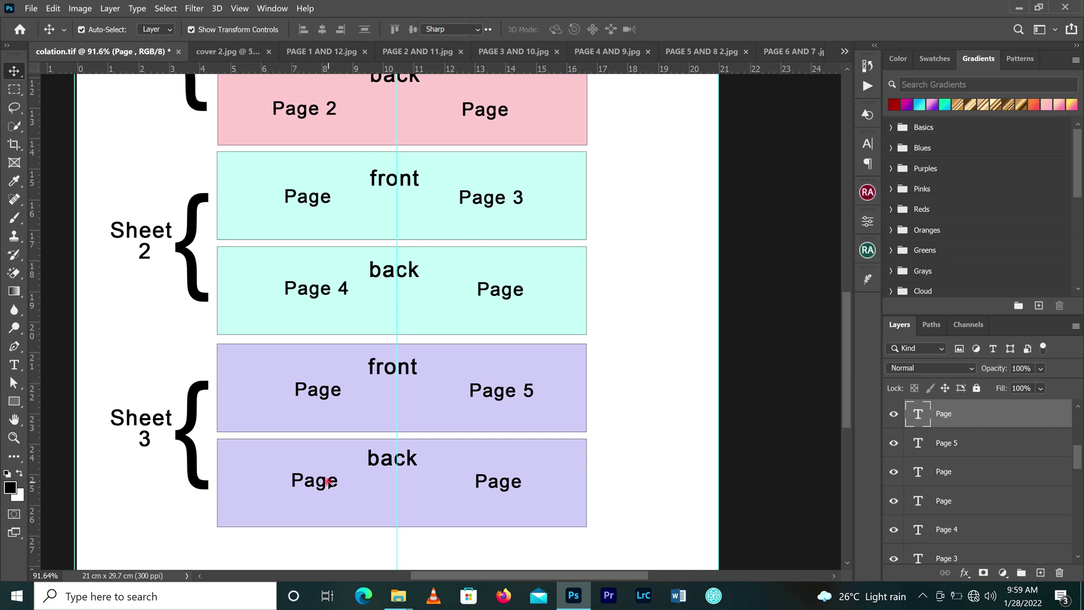
left_click(341, 478)
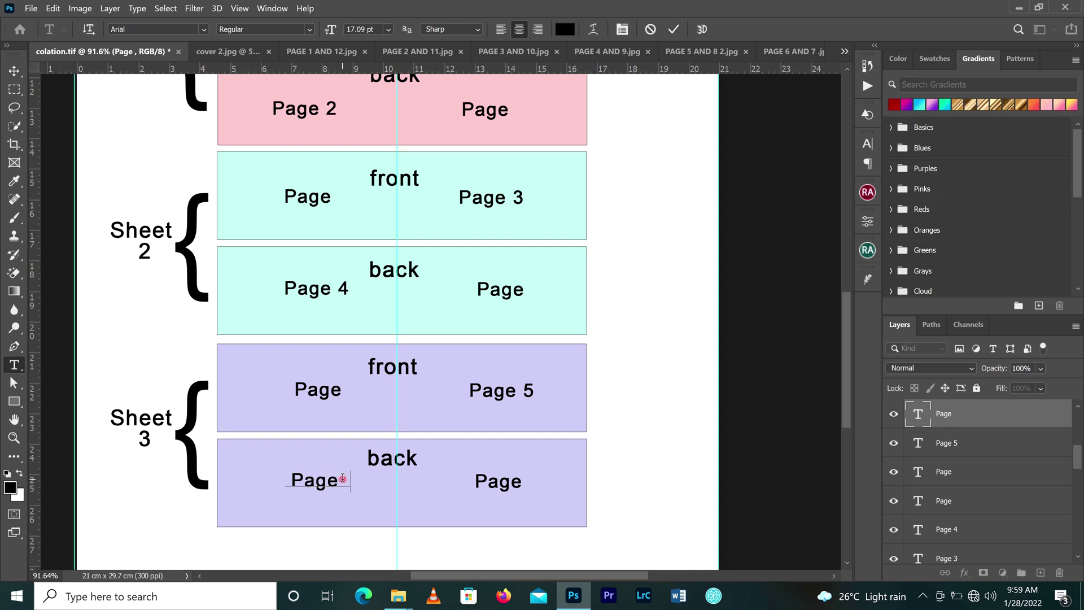
type("6")
left_click(674, 29)
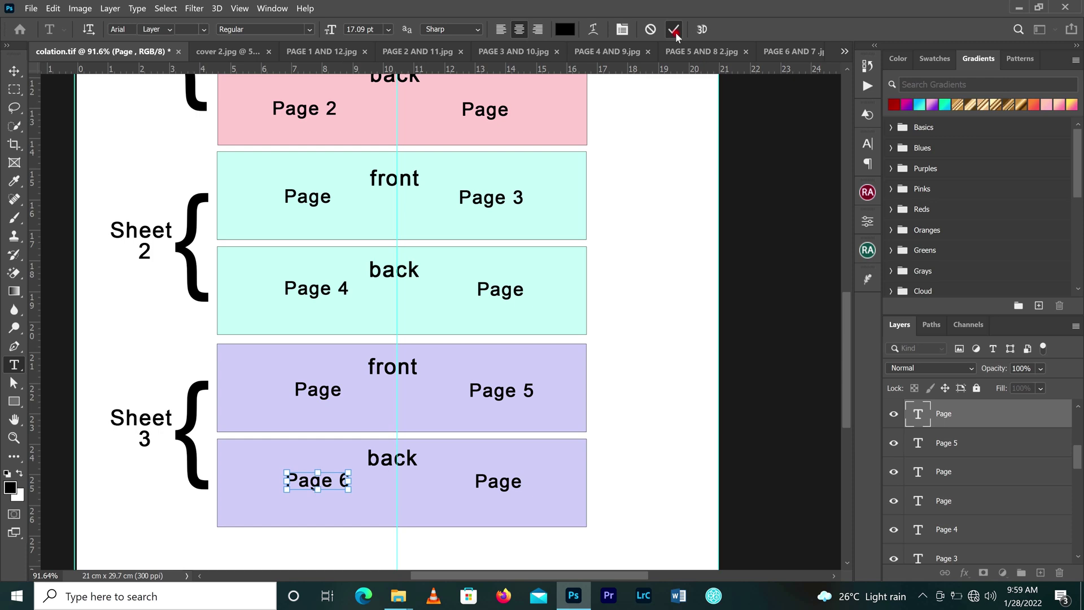
key("v")
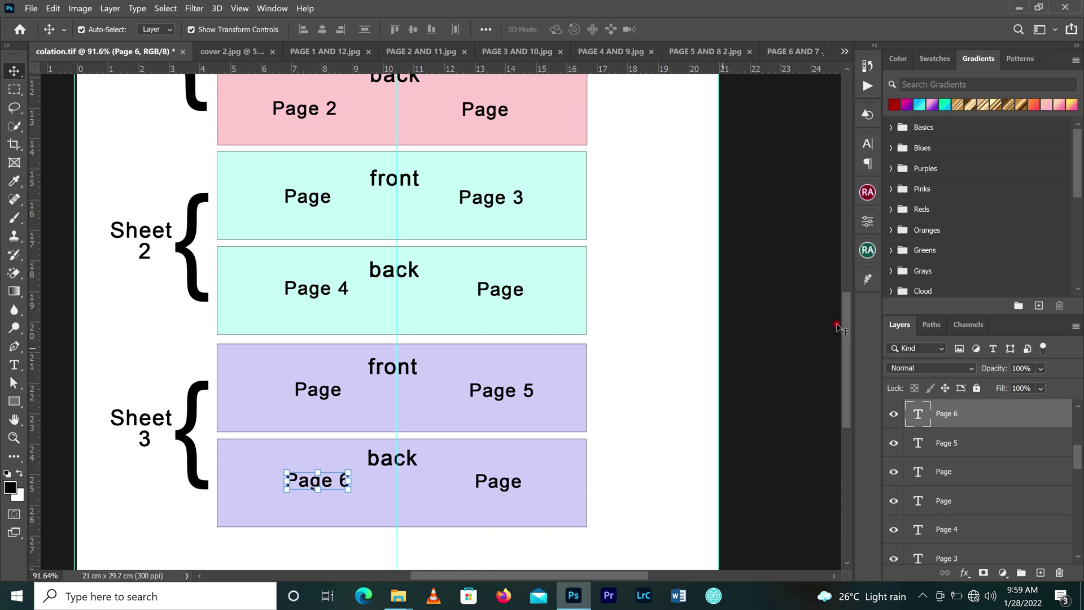
Change the right-hand page label on the back of Sheet 3 to "Page 7".
scroll(314, 485, "down", 3)
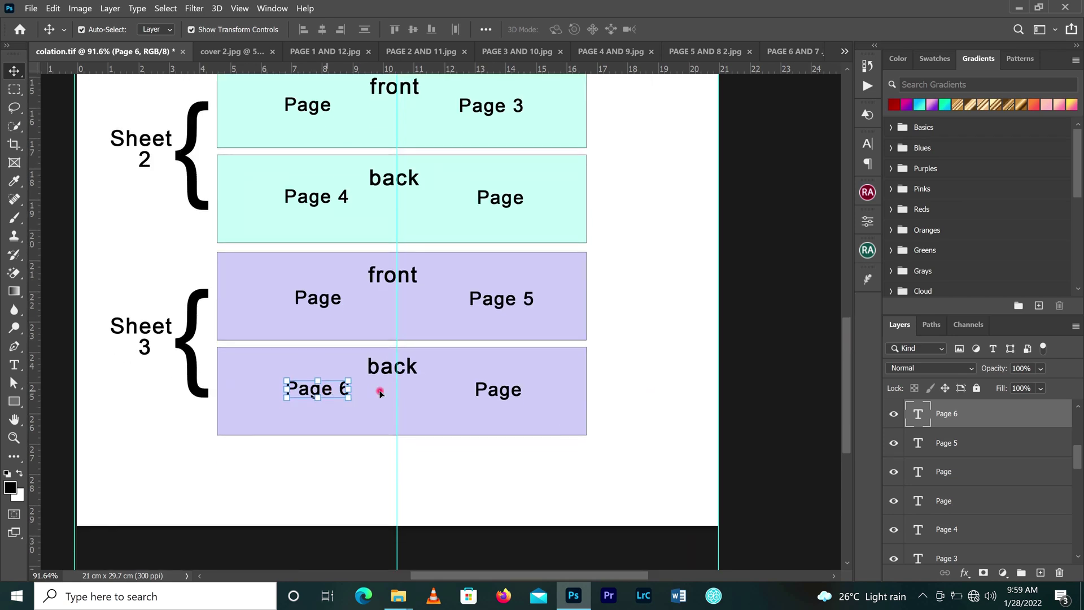
double_click(513, 390)
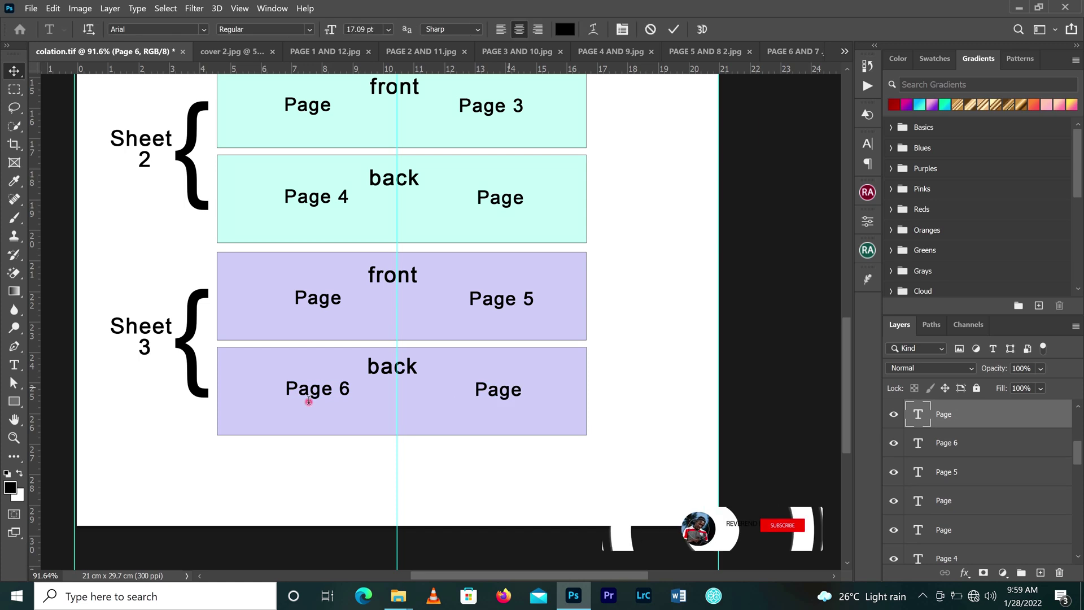
left_click(529, 392)
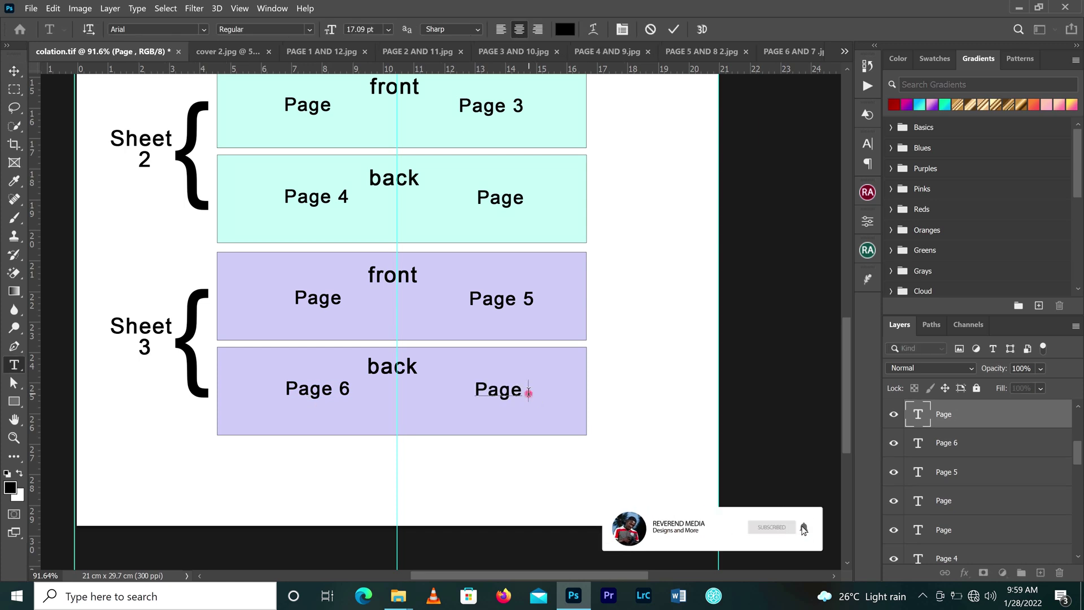
type("7")
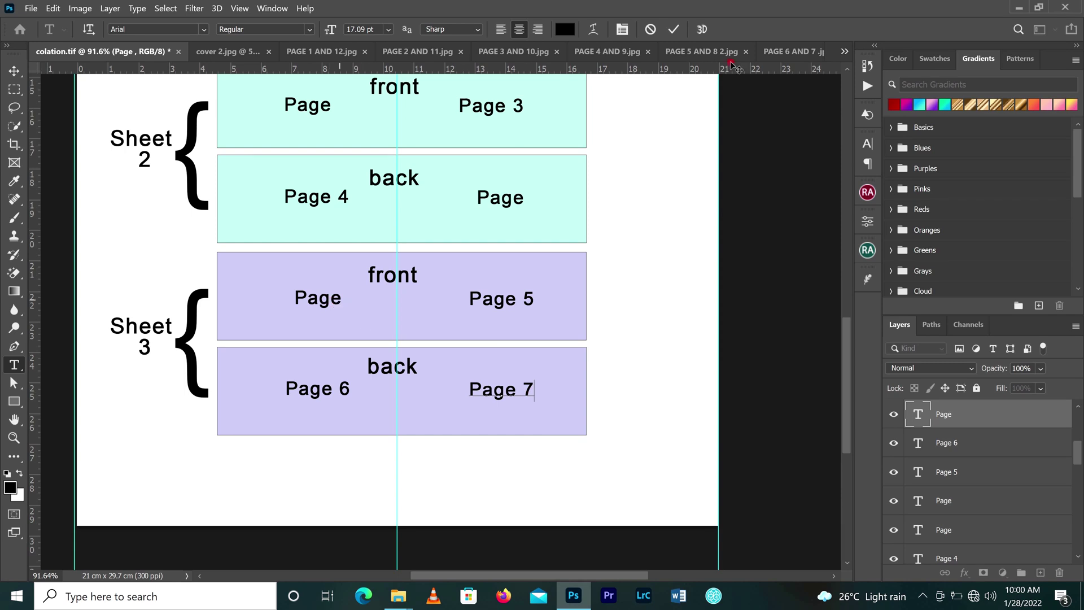
left_click(673, 30)
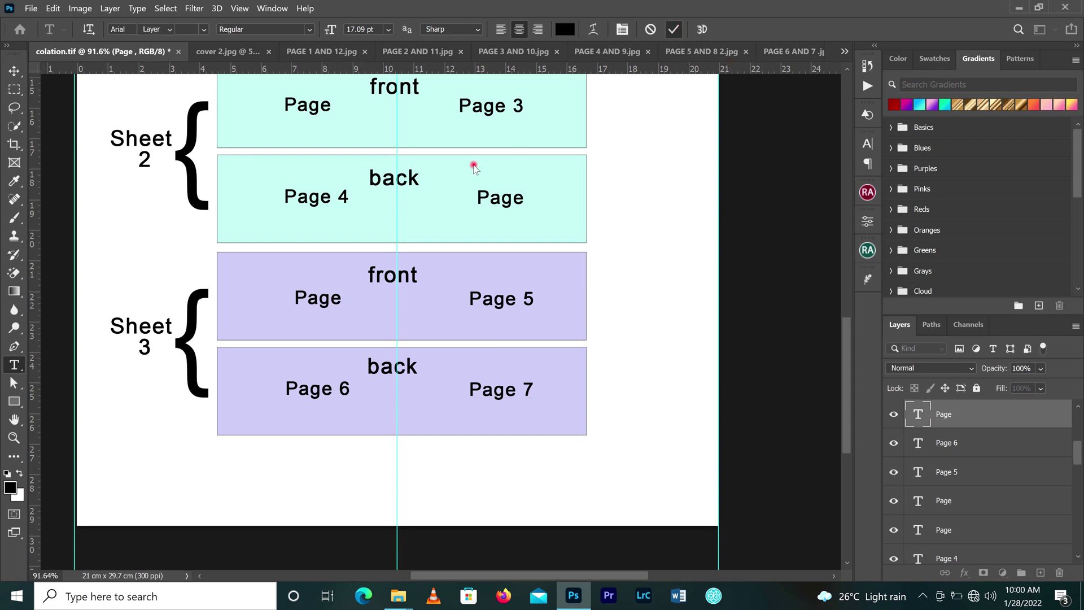
Change the left-hand page label on the front of Sheet 3 to "Page 8".
left_click(334, 301, "ctrl")
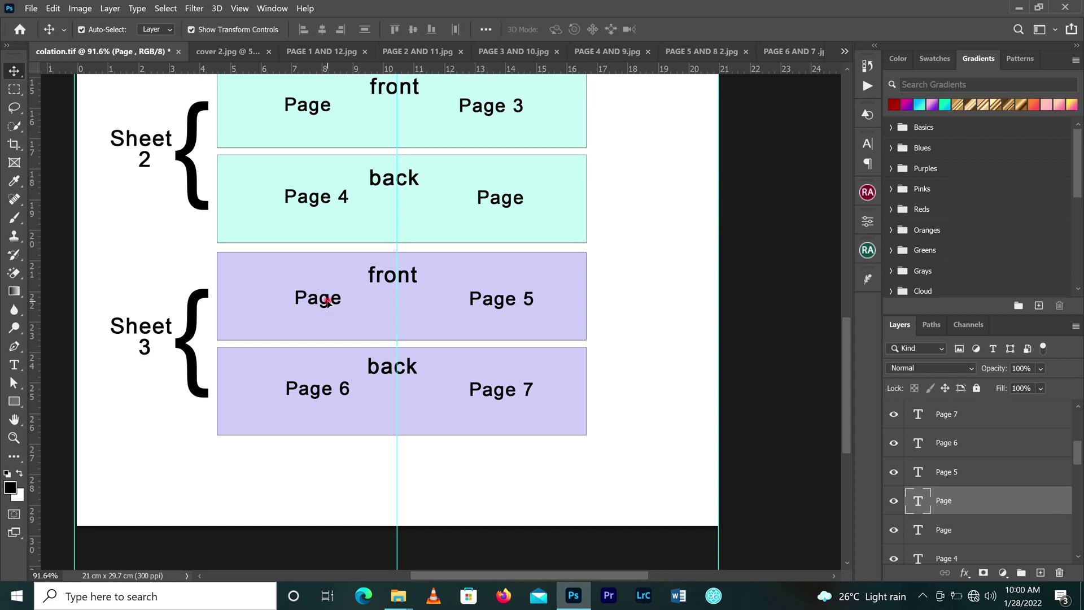
double_click(336, 300)
left_click(343, 298)
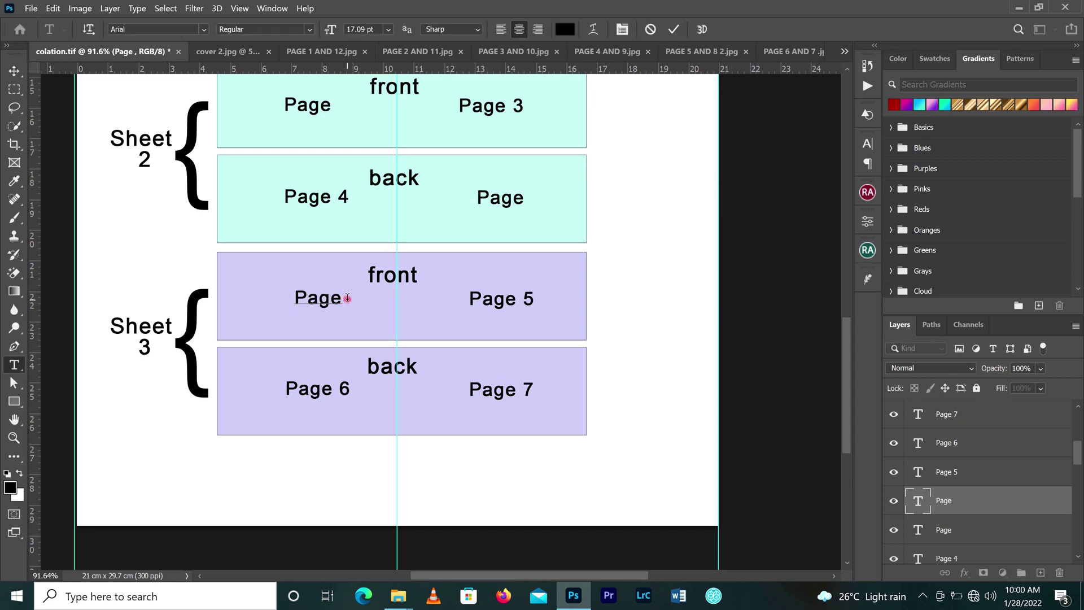
type("8")
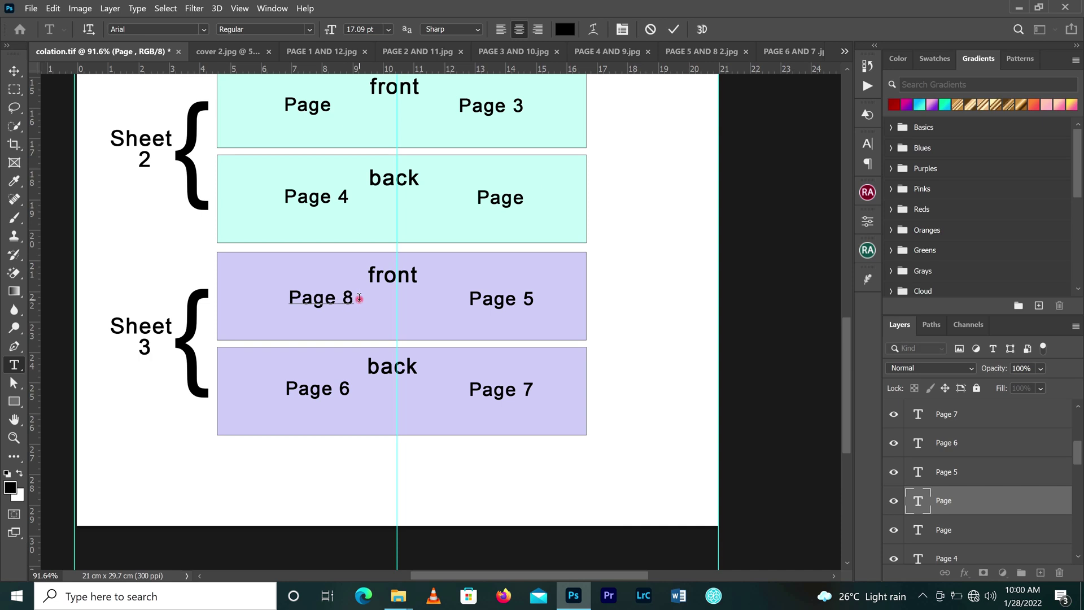
left_click(672, 30)
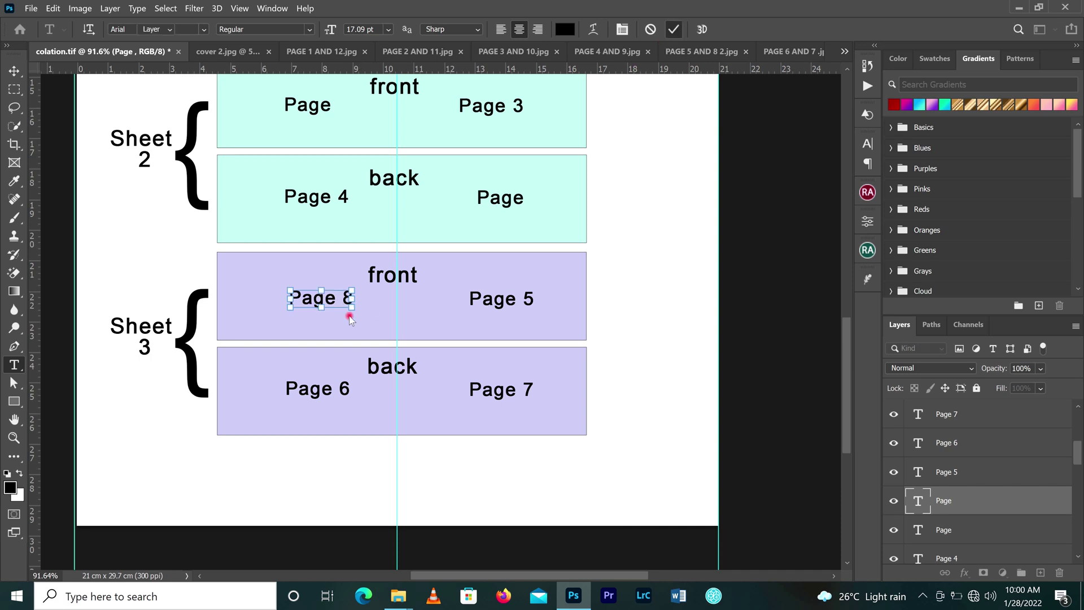
Change the right-hand page label on the back of Sheet 2 to "Page 9".
double_click(517, 198)
left_click(527, 197)
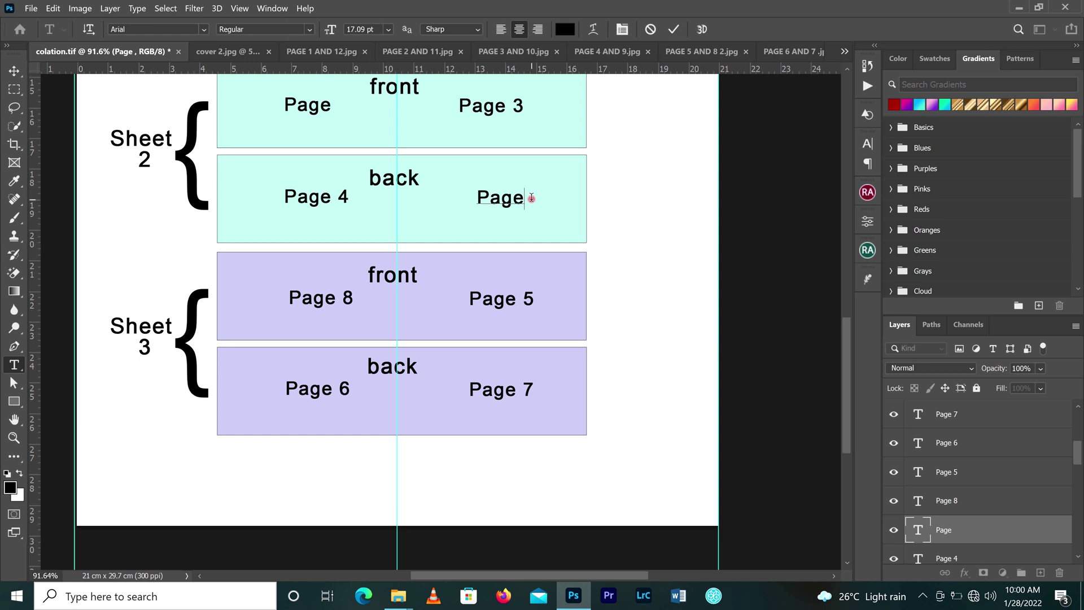
type("9")
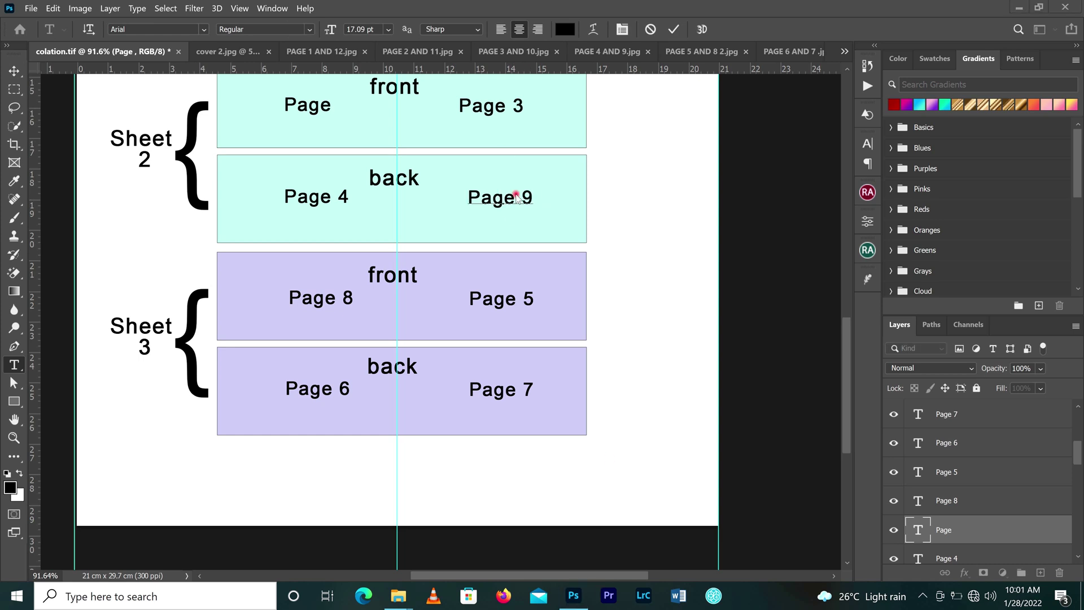
scroll(515, 198, "up", 1)
scroll(516, 198, "up", 1)
scroll(515, 198, "down", 2)
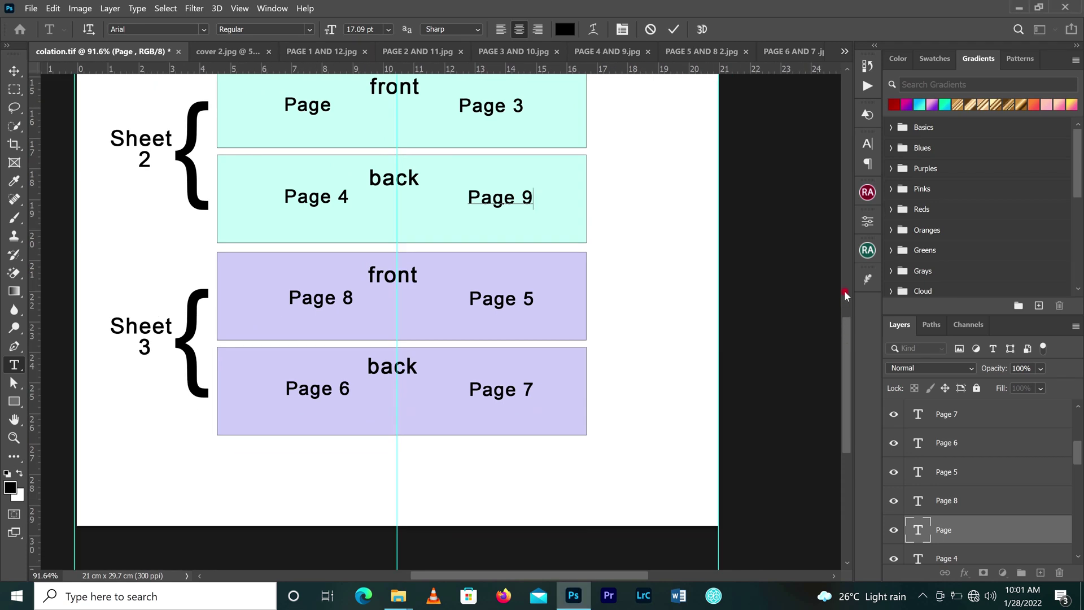
left_click_drag(846, 350, 843, 320)
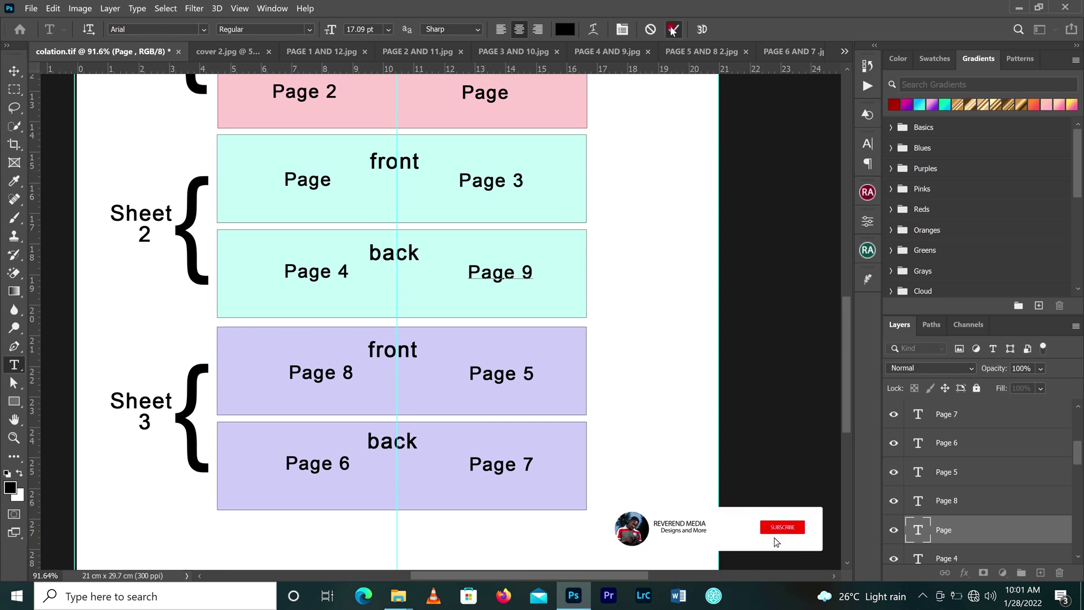
key("ctrl+Return")
Change the left-hand page label on the front of Sheet 2 to "Page 10".
key("v")
key("ctrl+t")
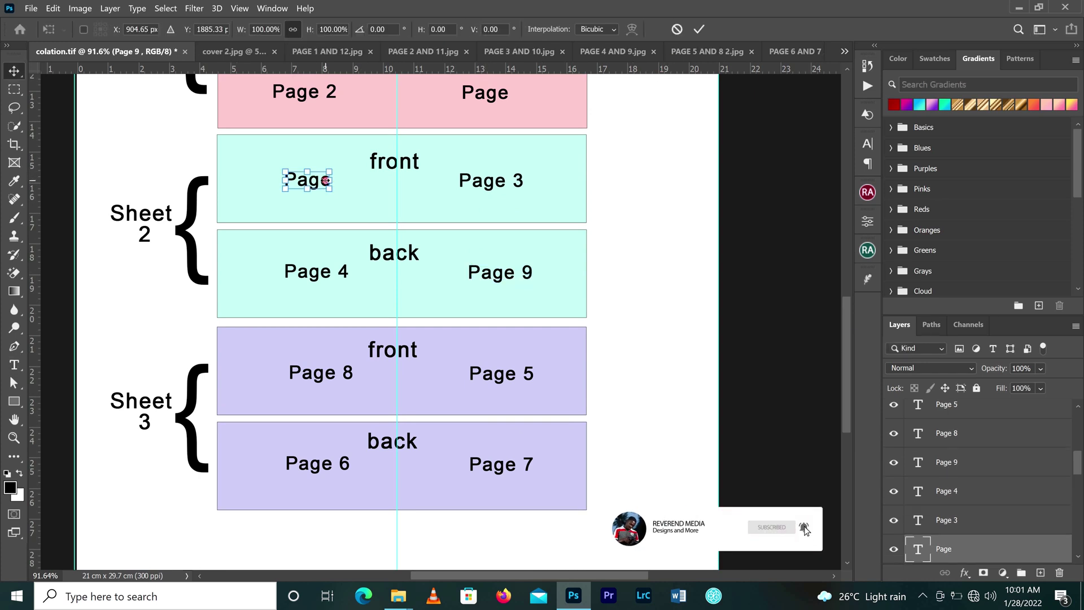
key("Return")
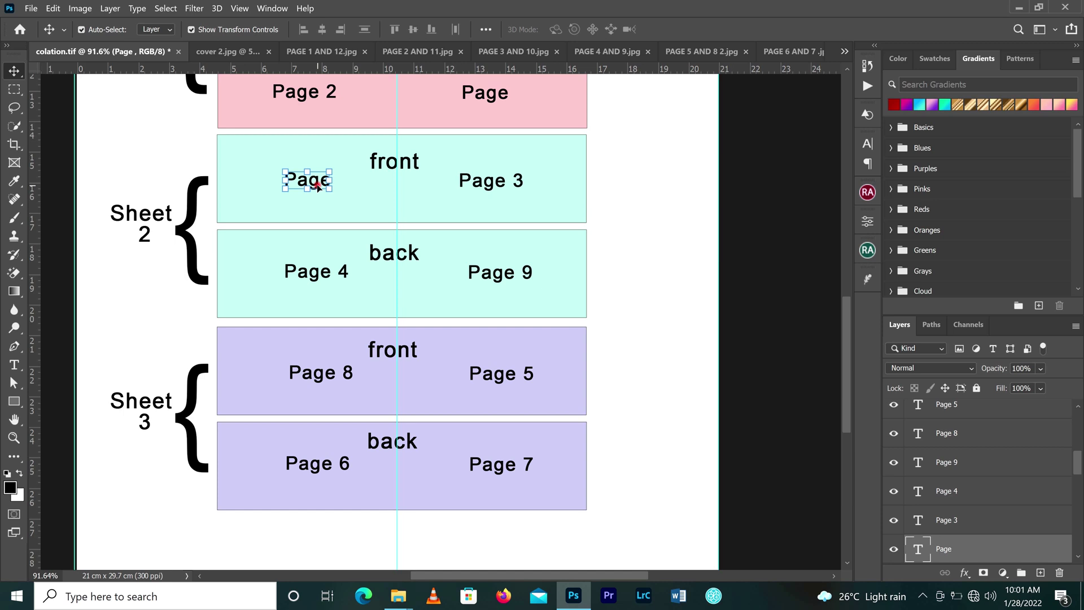
double_click(318, 188)
left_click(333, 180)
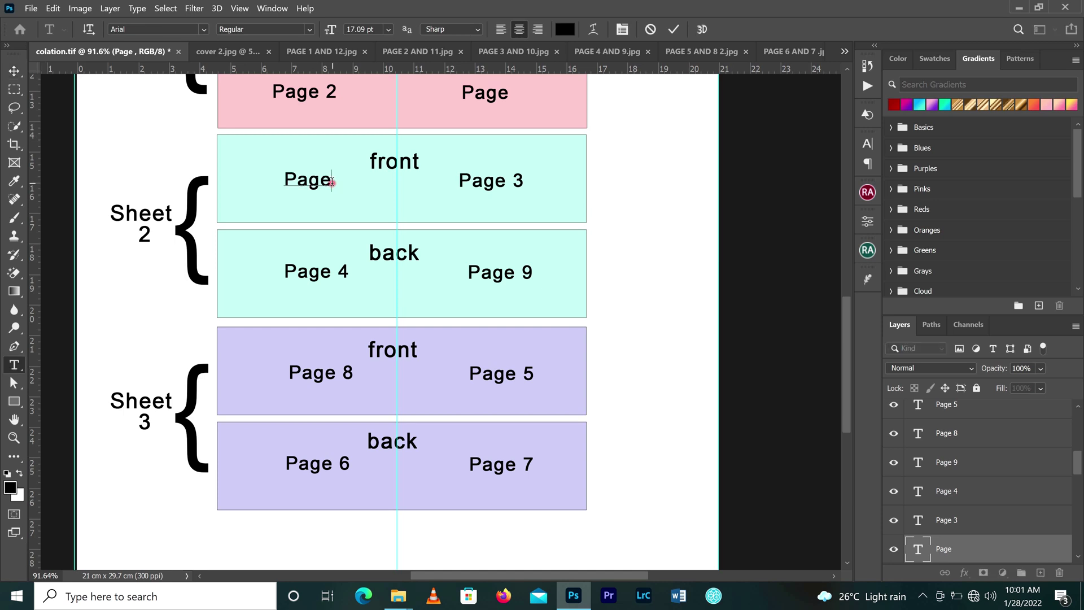
type("1")
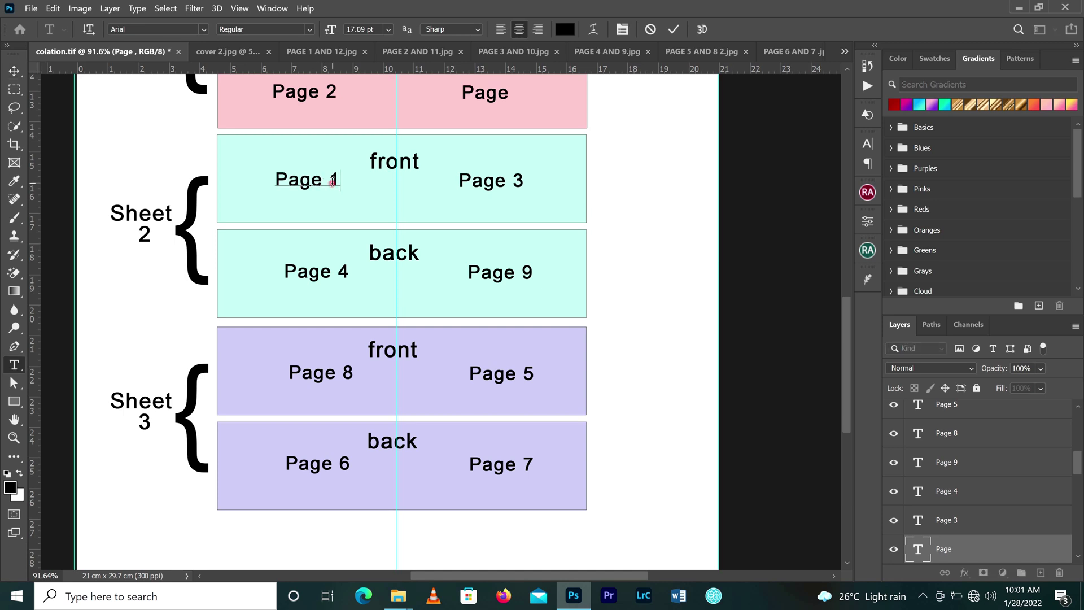
type("10")
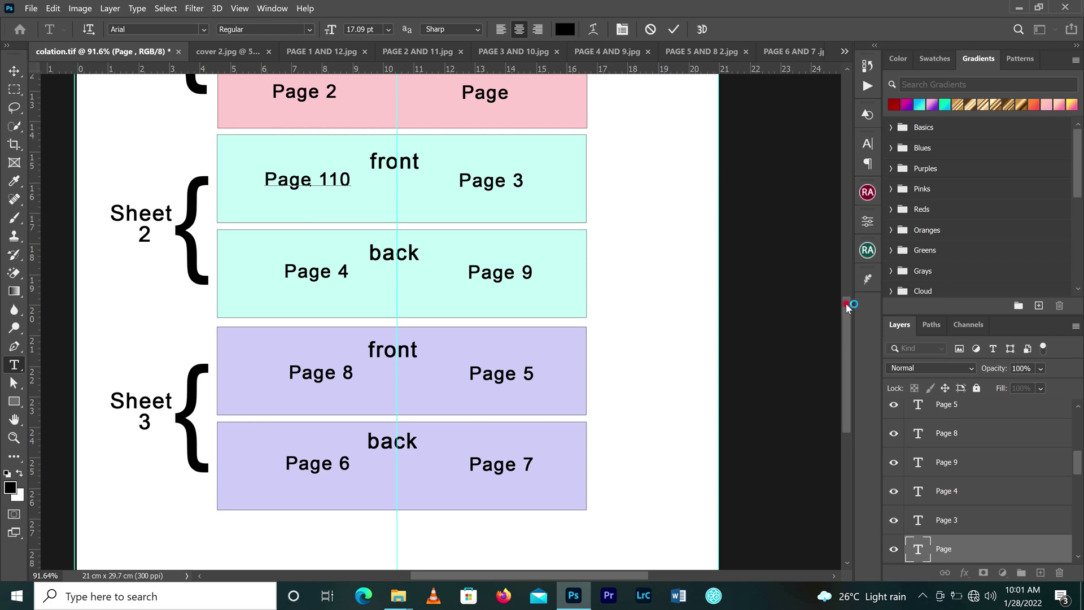
left_click_drag(849, 299, 598, 269)
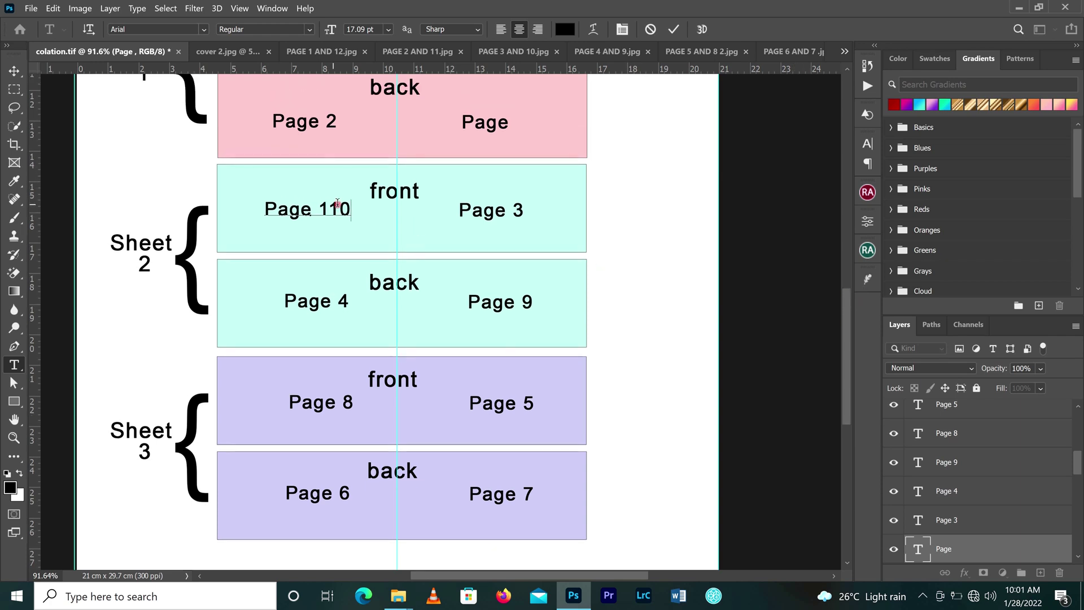
key("BackSpace")
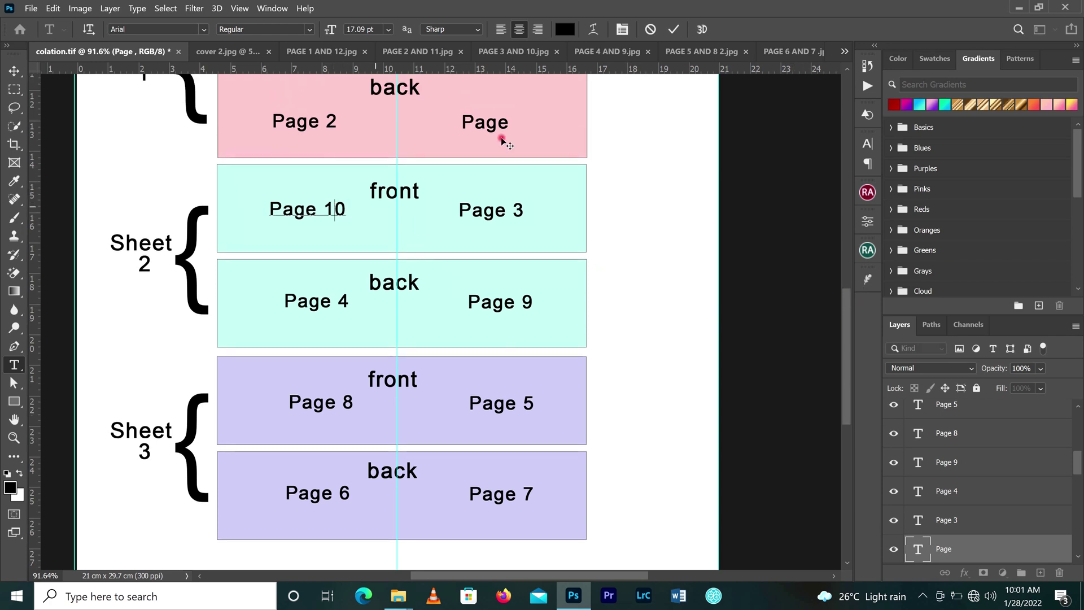
left_click_drag(841, 295, 842, 275)
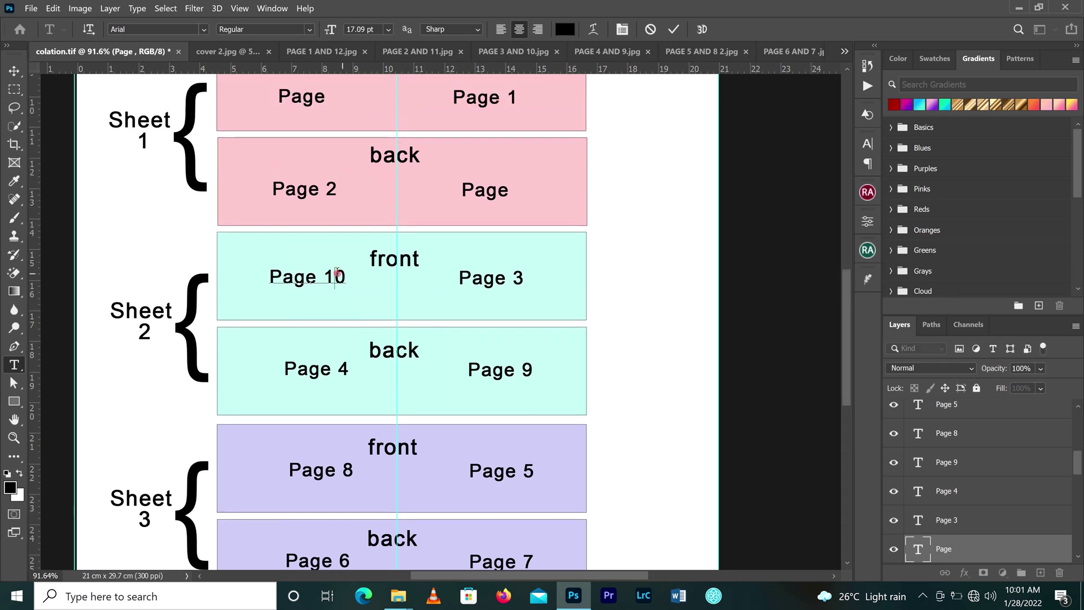
left_click(674, 29)
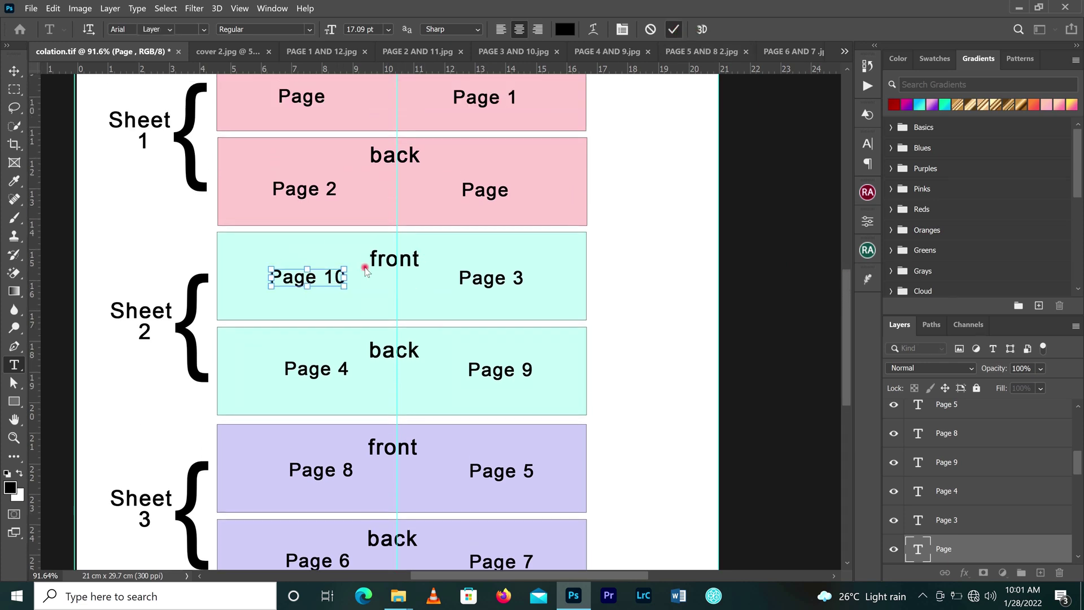
Change the right-hand page label on the back of Sheet 1 to "Page 11".
key("v")
double_click(504, 197)
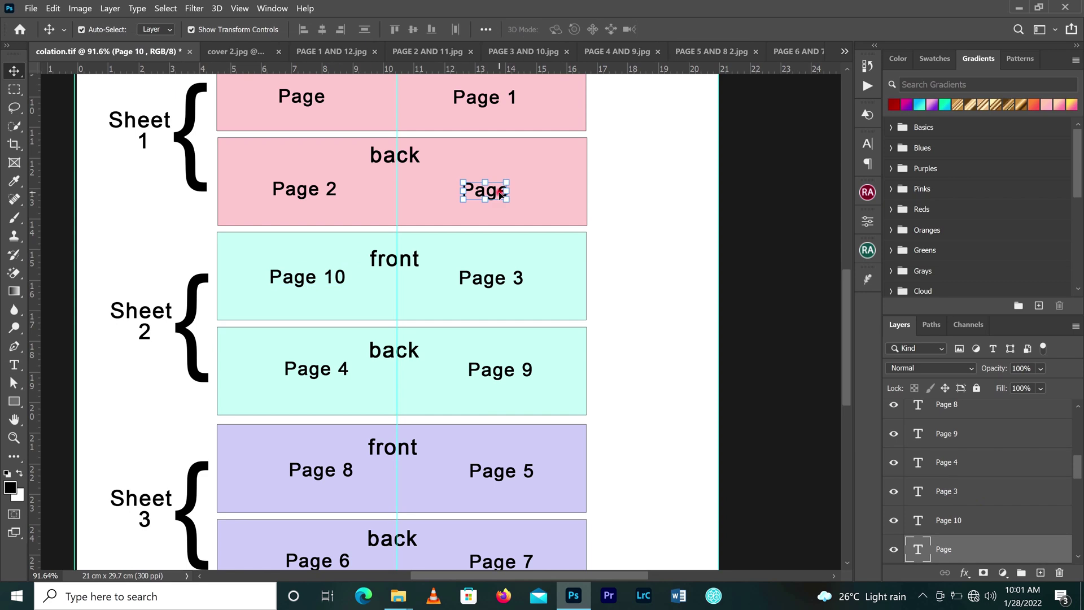
double_click(503, 192)
left_click(509, 191)
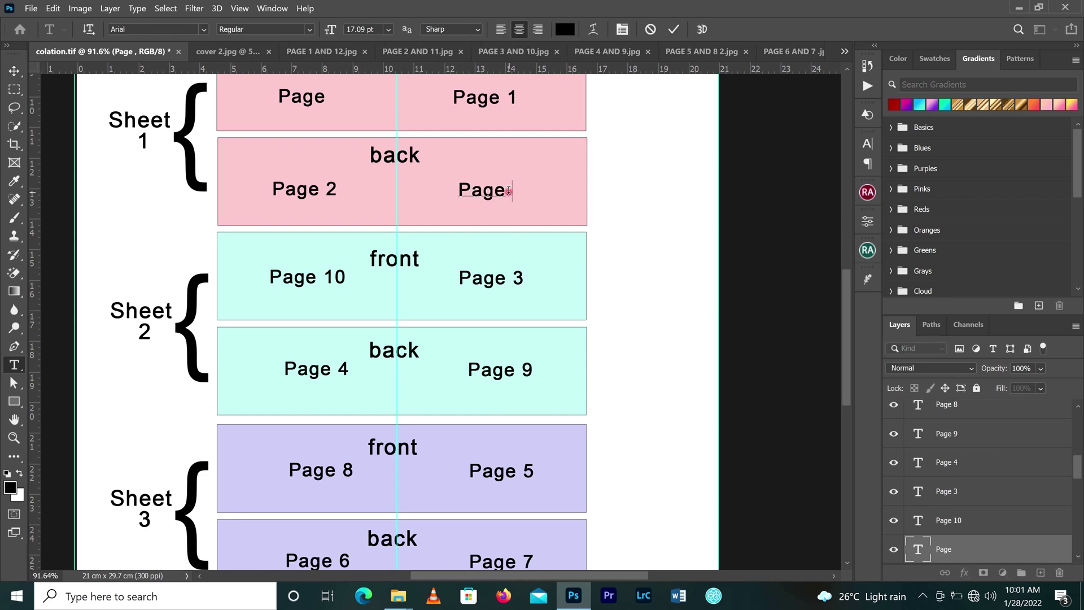
type("11")
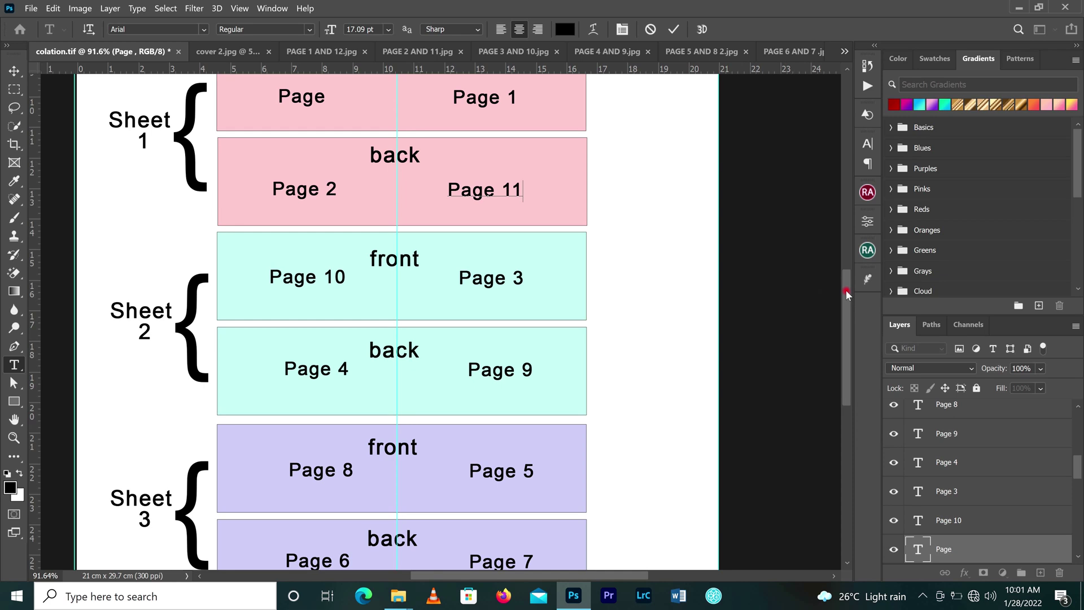
left_click_drag(845, 290, 849, 262)
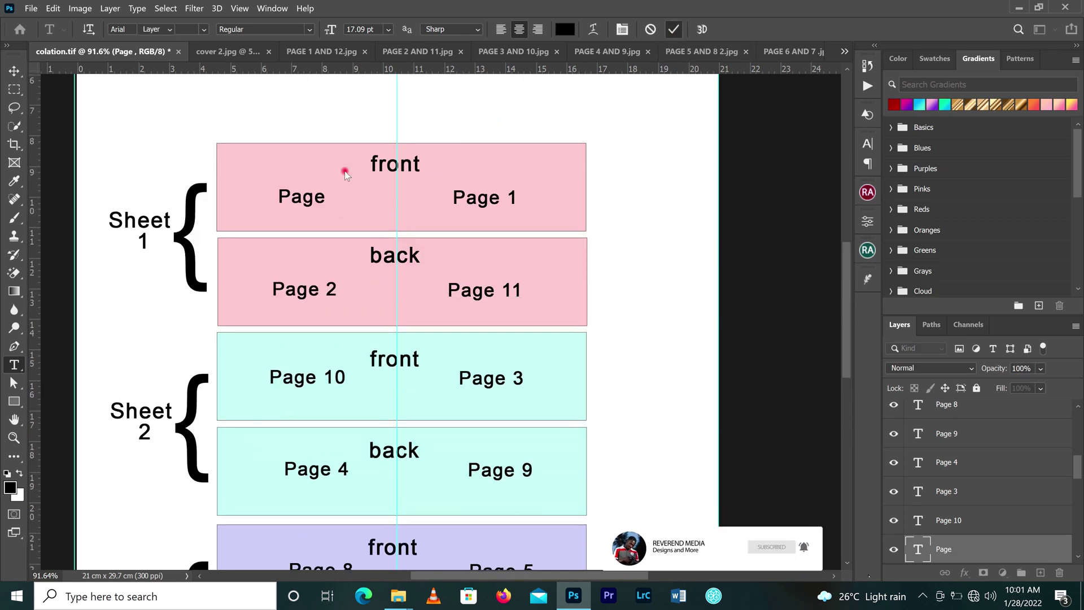
Change the left-hand page label on the front of Sheet 1 to "Page 12".
key("ctrl+t")
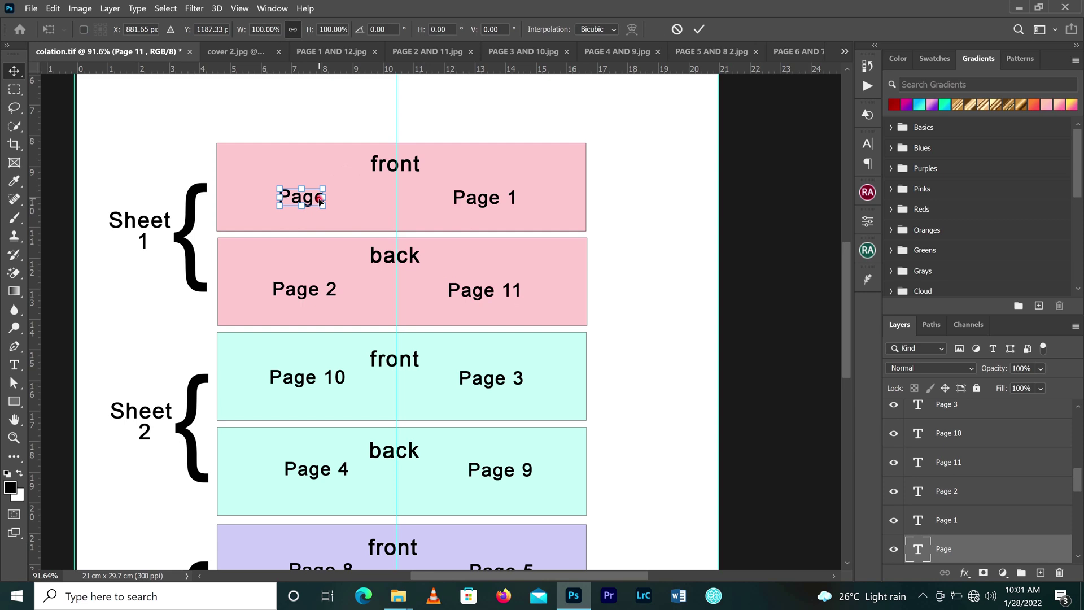
double_click(320, 201)
double_click(319, 198)
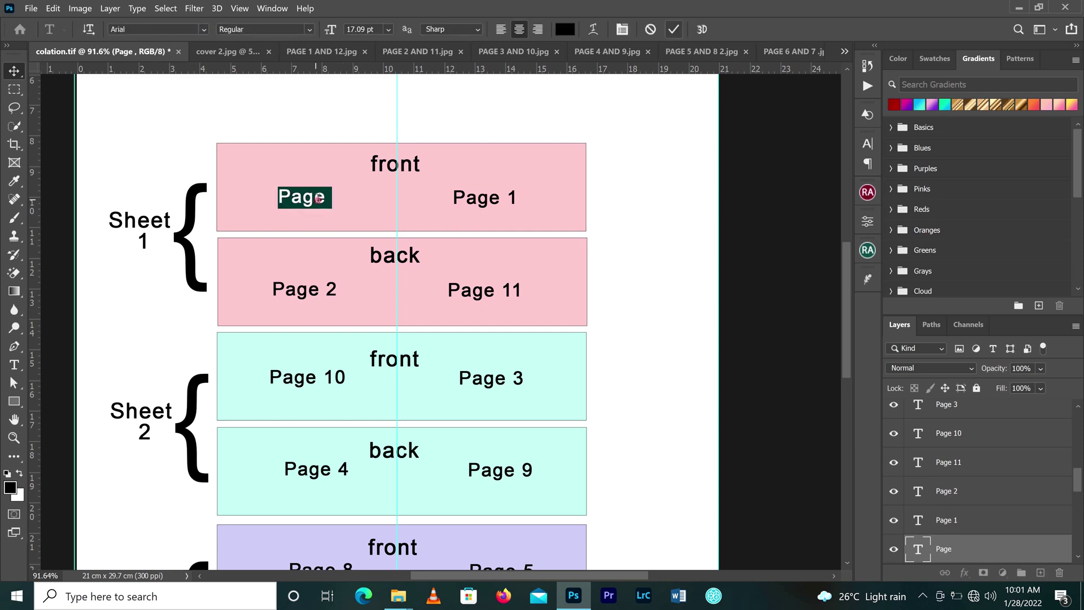
left_click(328, 198)
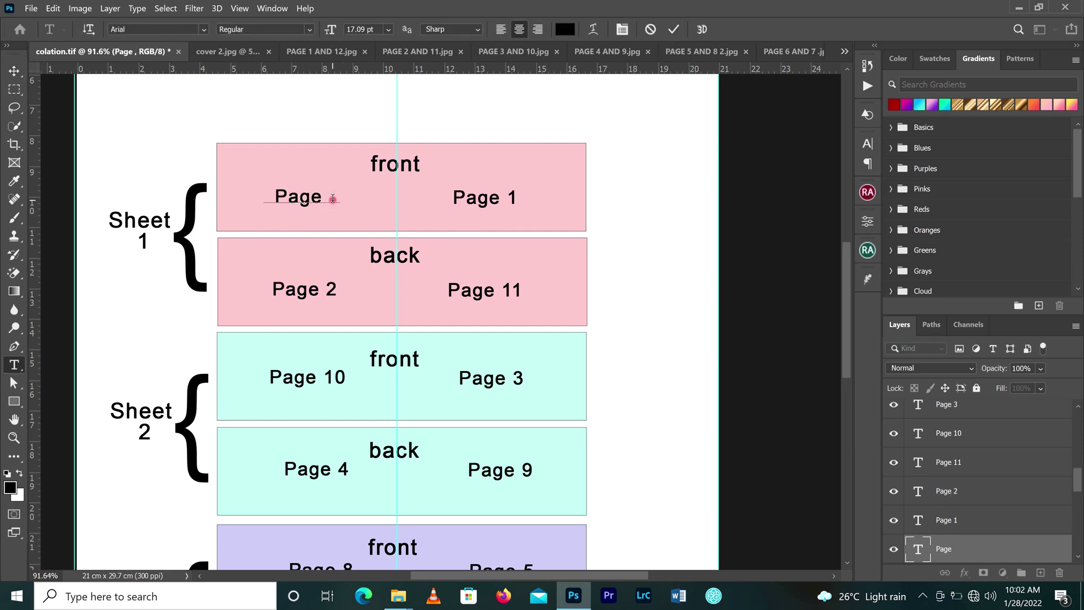
type("12")
scroll(380, 213, "down", 3)
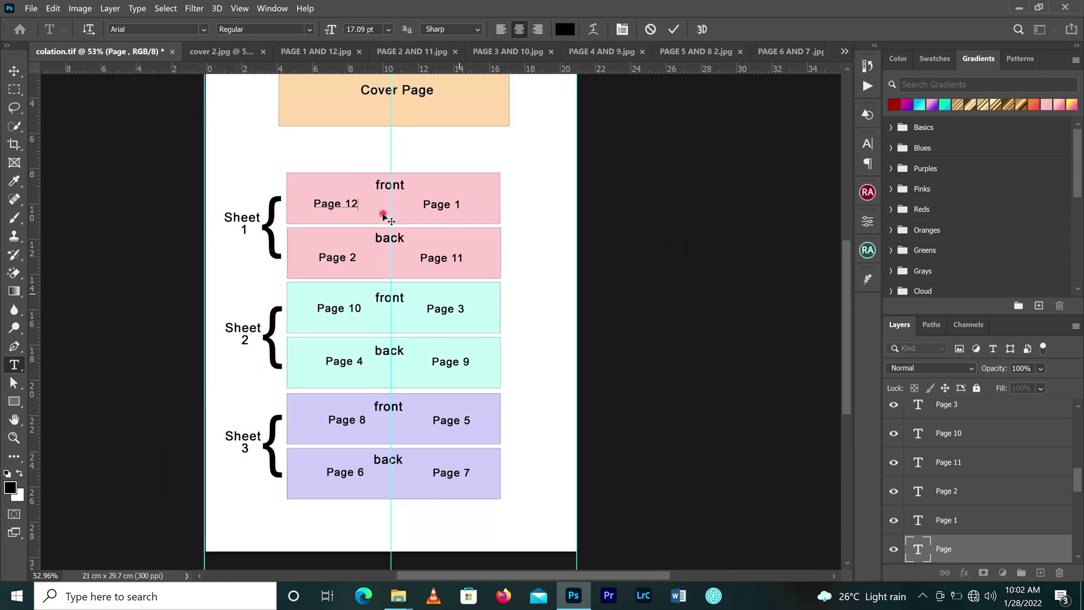
Commit the "Page 12" label edit and deselect its layer with the Move tool.
left_click(672, 29)
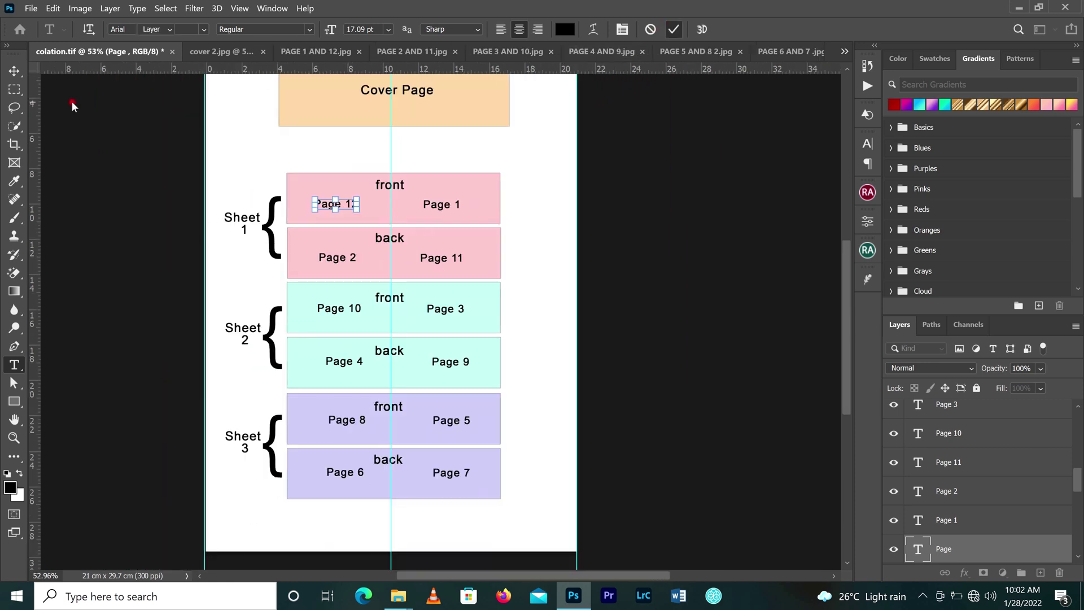
left_click(14, 71)
left_click(510, 233)
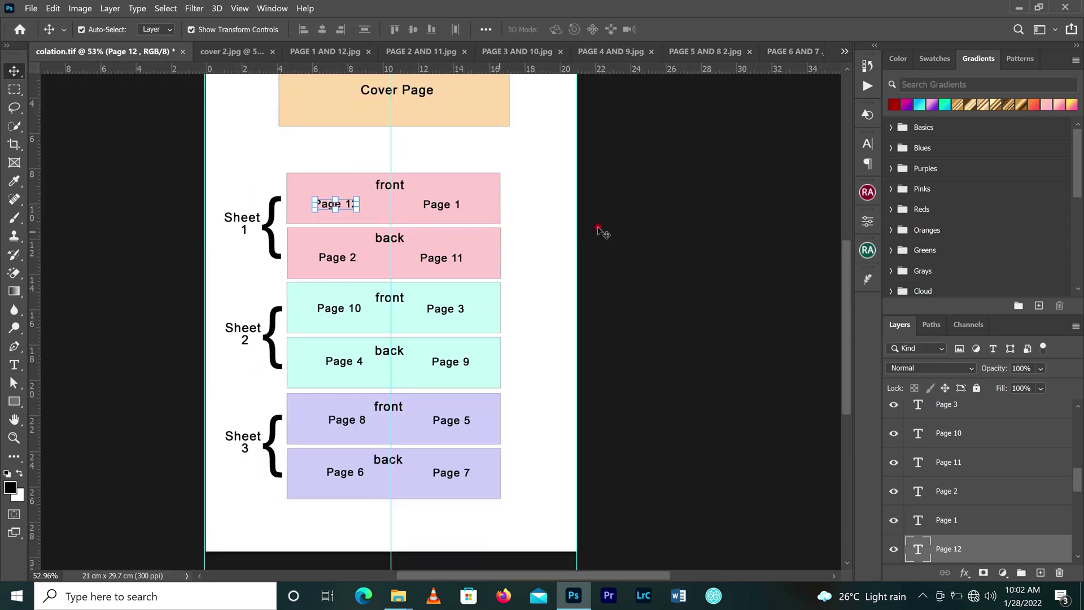
left_click(354, 209)
left_click(546, 220)
left_click(347, 218)
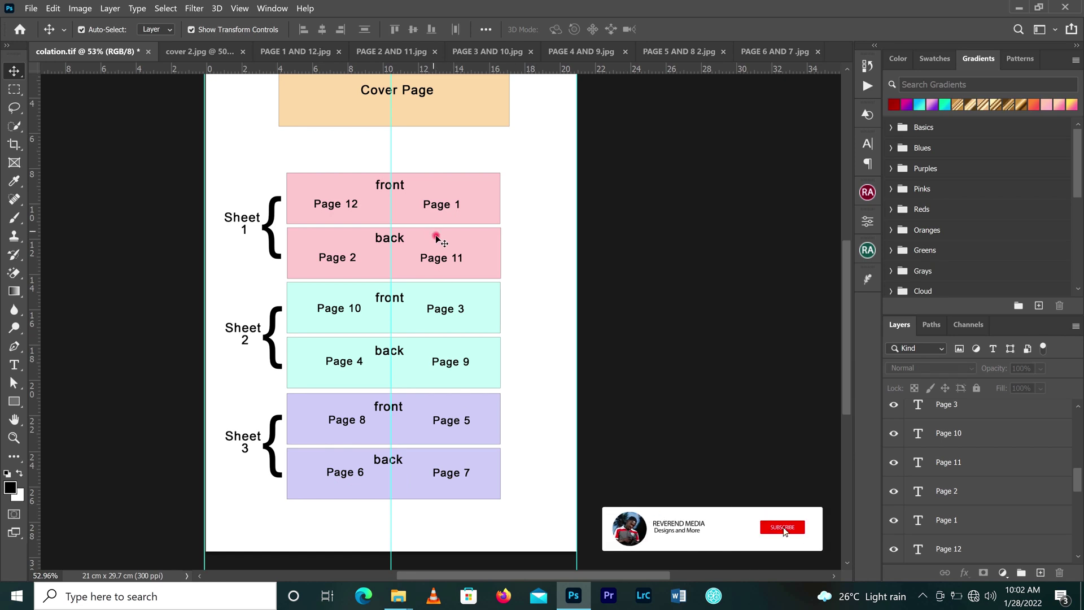
scroll(439, 242, "down", 1)
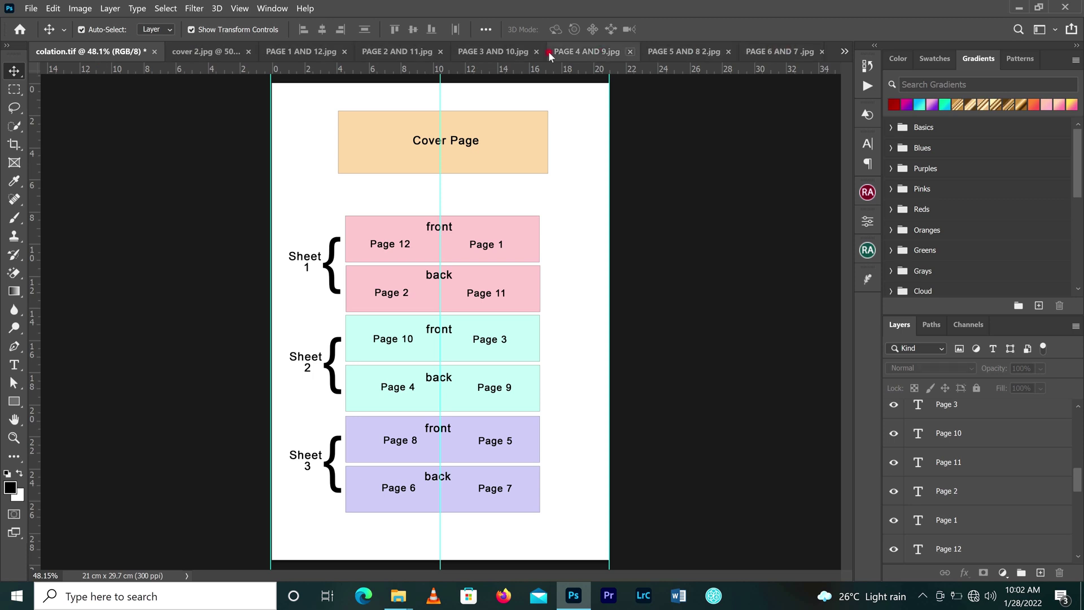
Examine the cover and the spreads for pages 1 and 12, 2 and 11, and 3 and 10 against the collation plan.
left_click(201, 54)
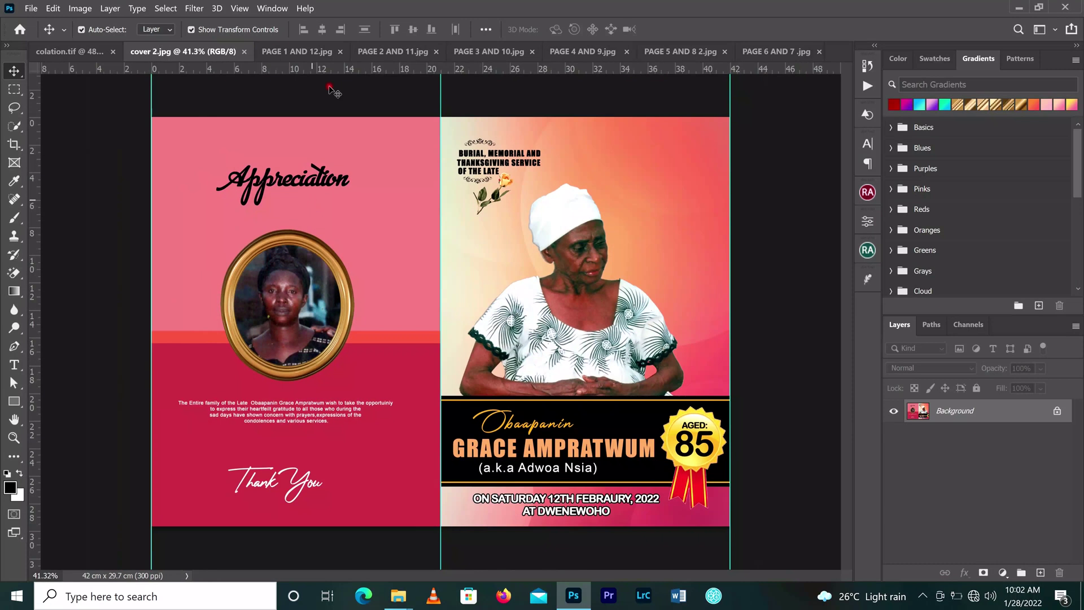
left_click(305, 52)
key("ctrl+0")
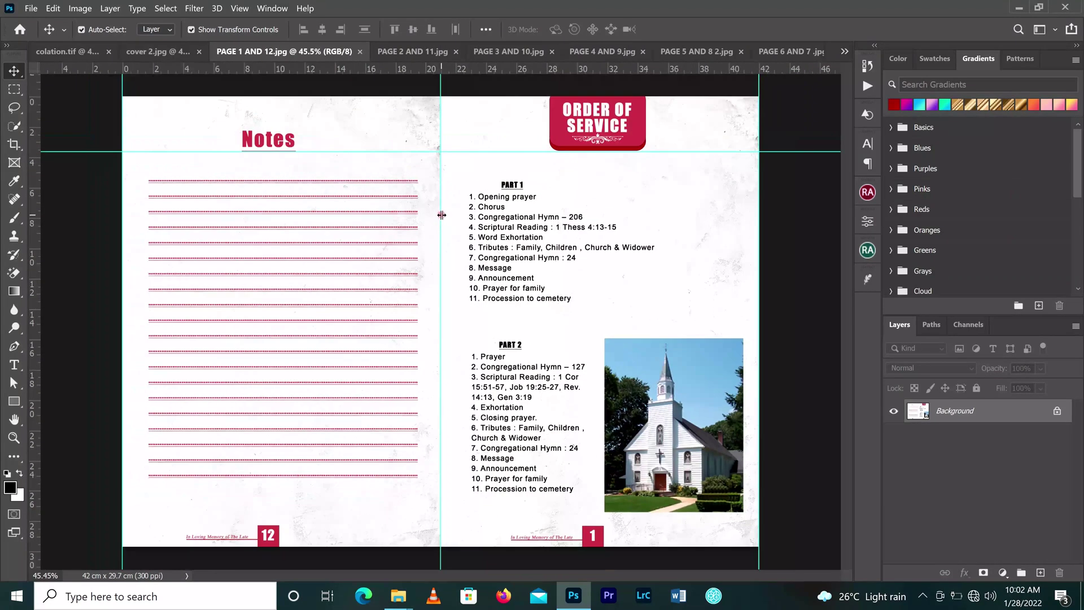
left_click(418, 52)
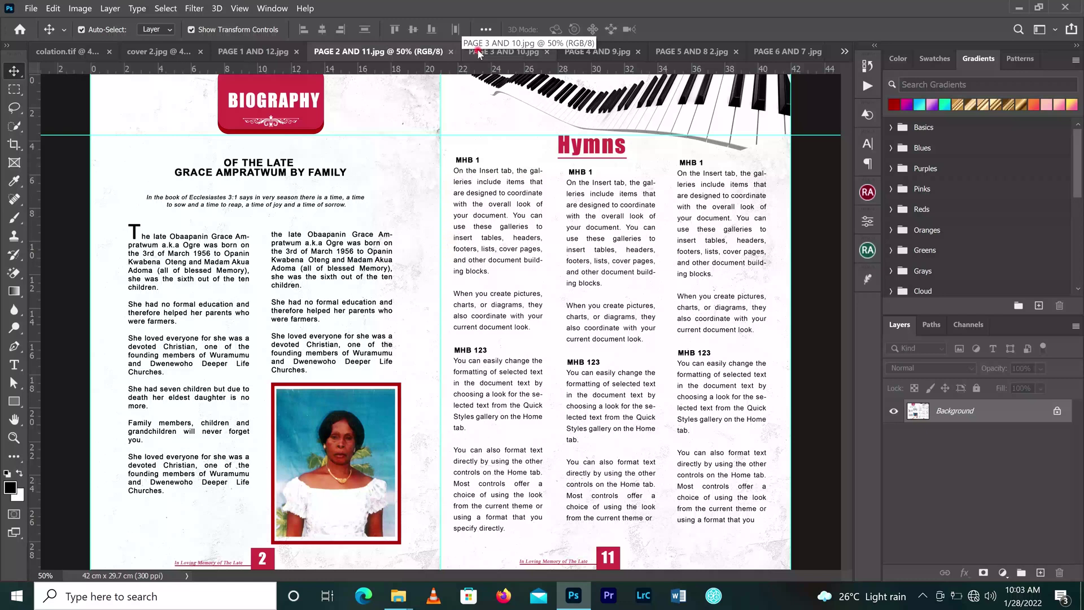
key("ctrl+0")
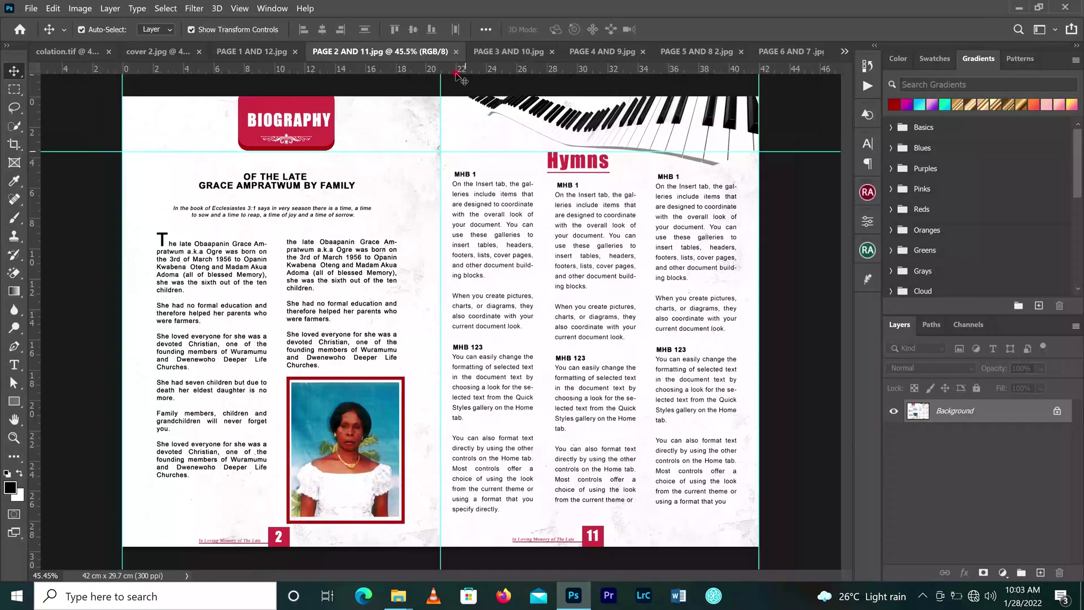
left_click(495, 53)
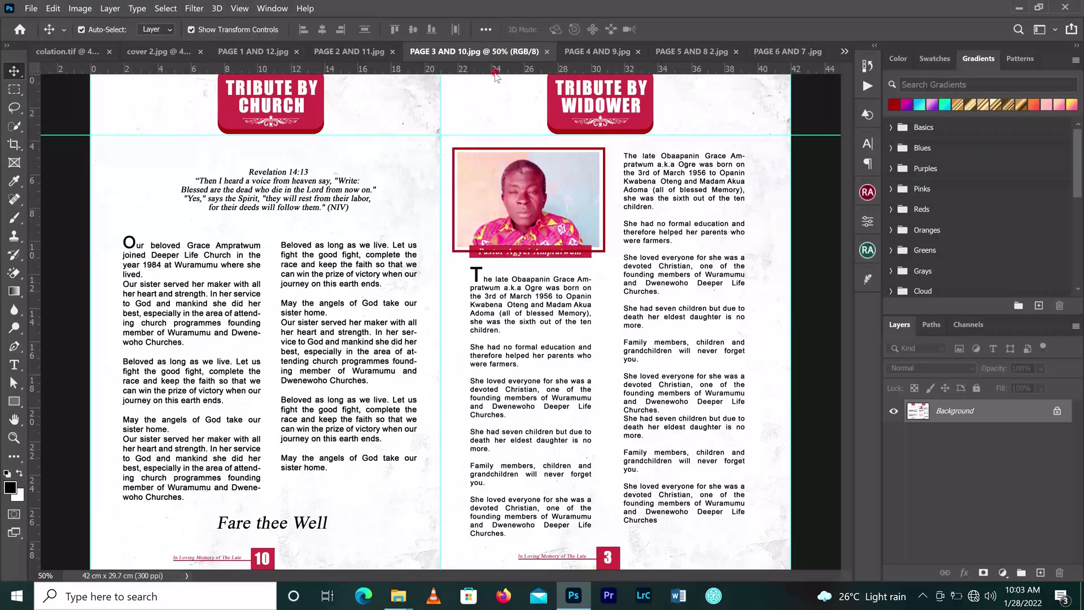
key("ctrl+0")
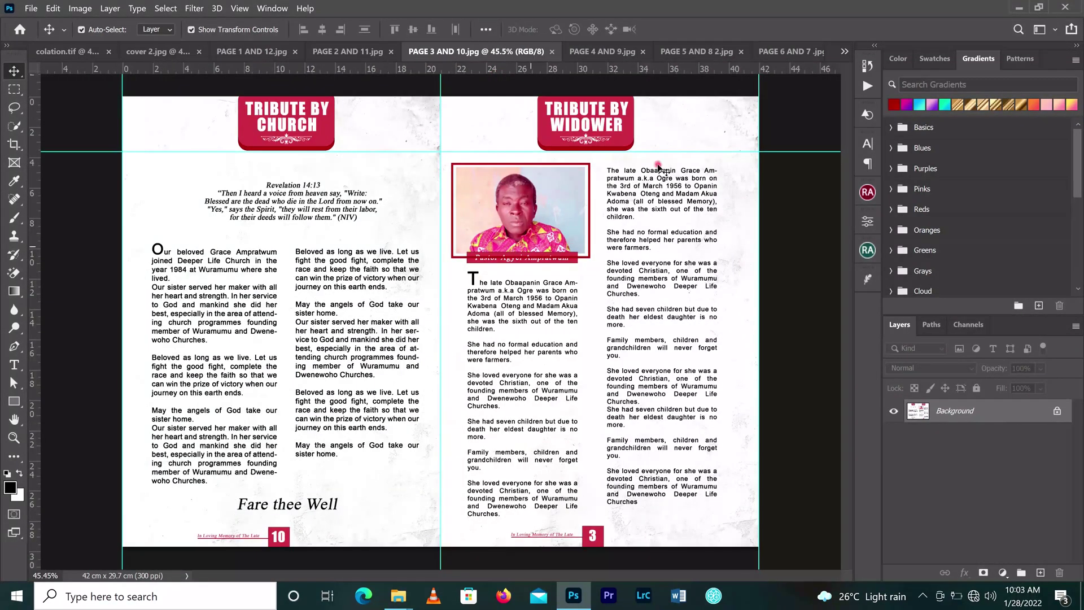
Examine the spreads for pages 4 and 9, 5 and 8, and the gallery on pages 6 and 7.
left_click(599, 52)
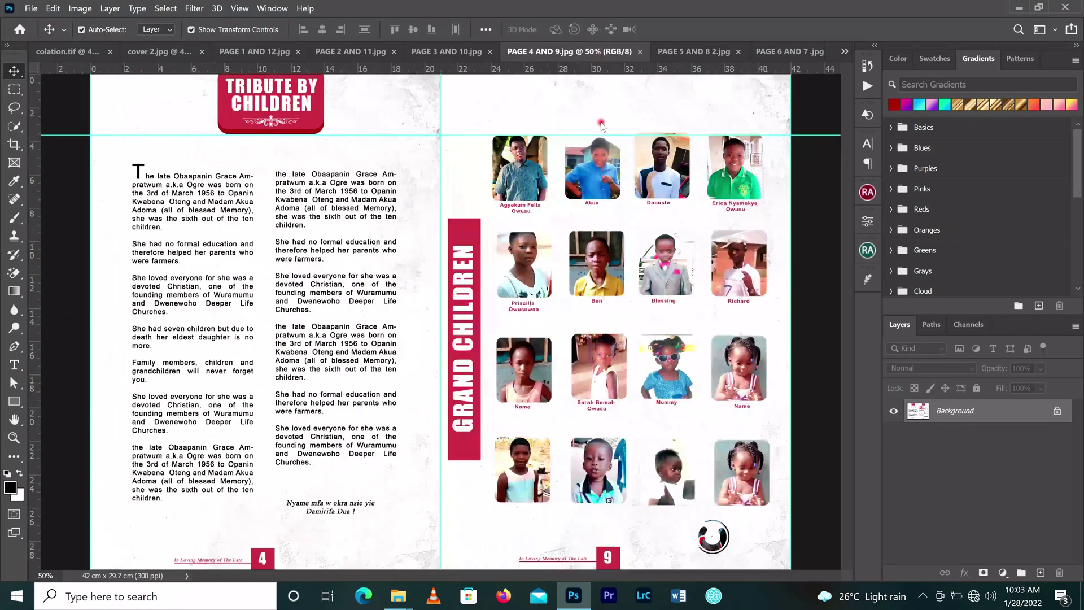
left_click(692, 51)
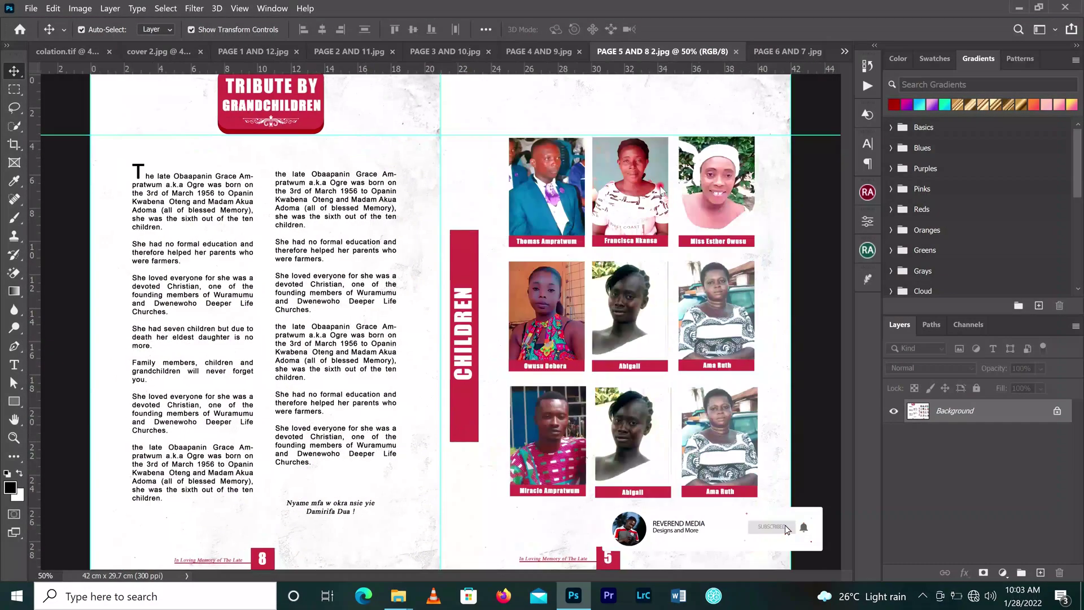
key("ctrl+0")
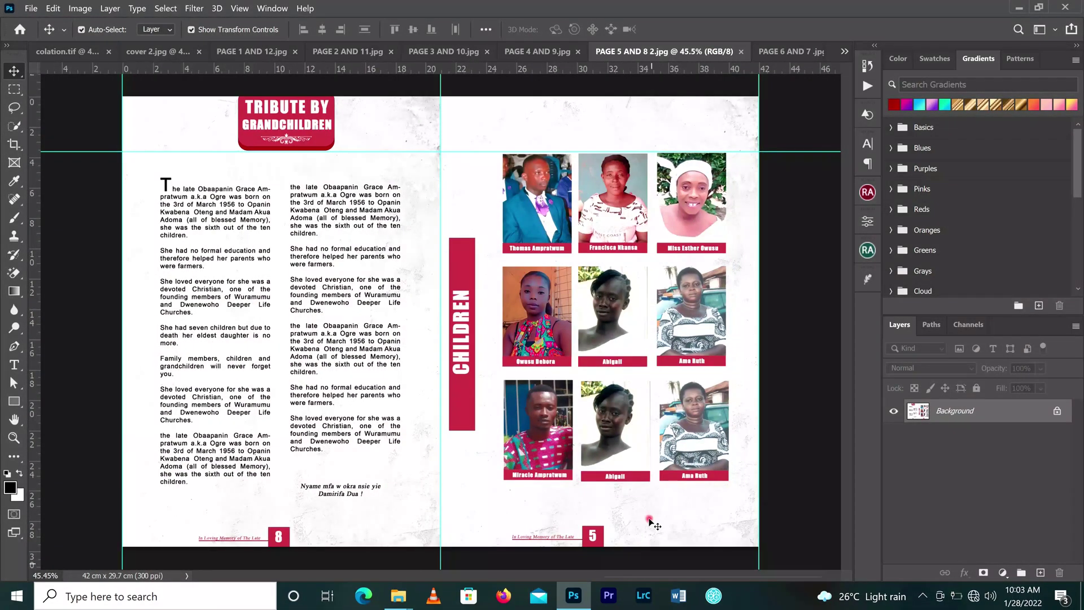
left_click(789, 54)
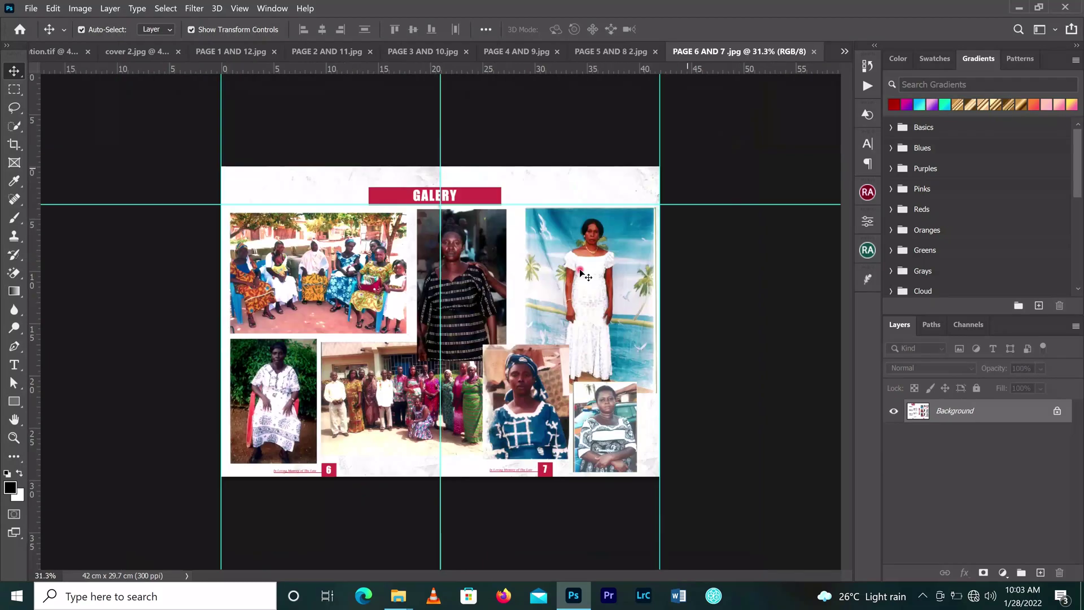
key("ctrl+0")
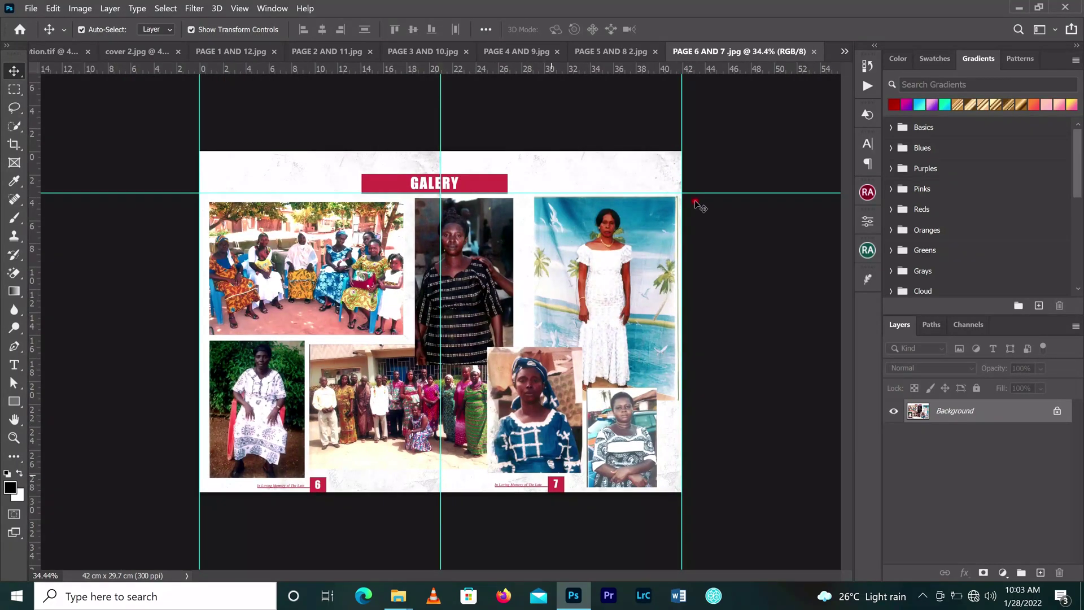
left_click(844, 52)
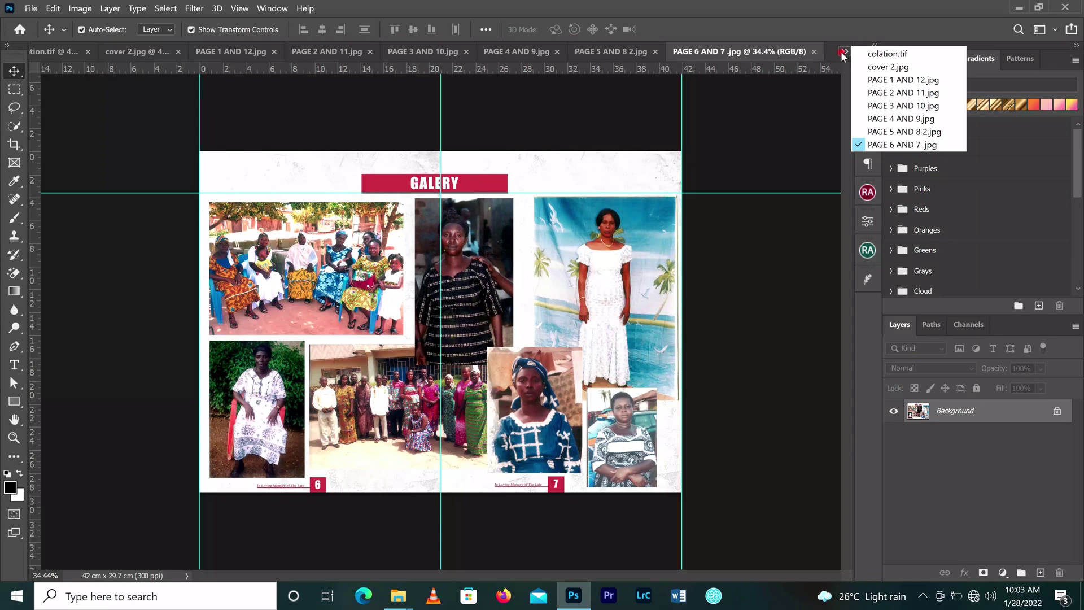
left_click(764, 96)
scroll(442, 308, "down", 2)
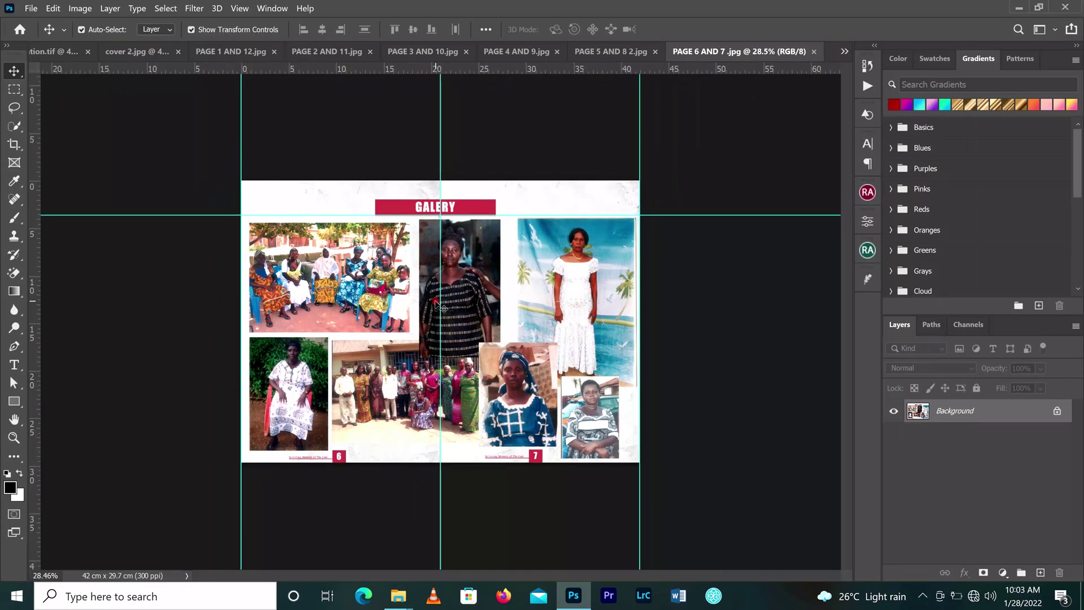
scroll(442, 308, "down", 1)
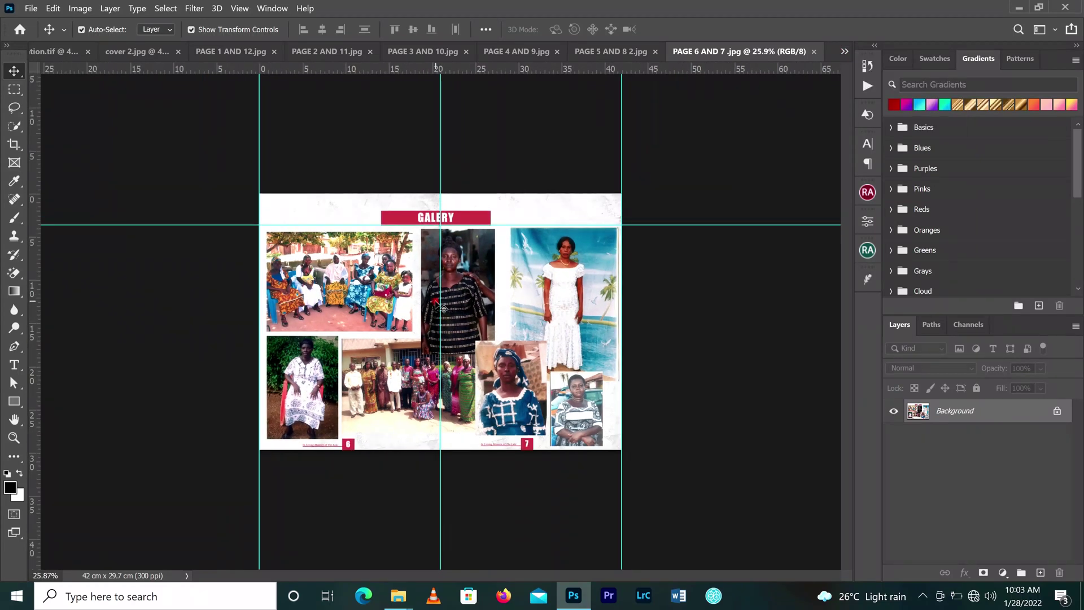